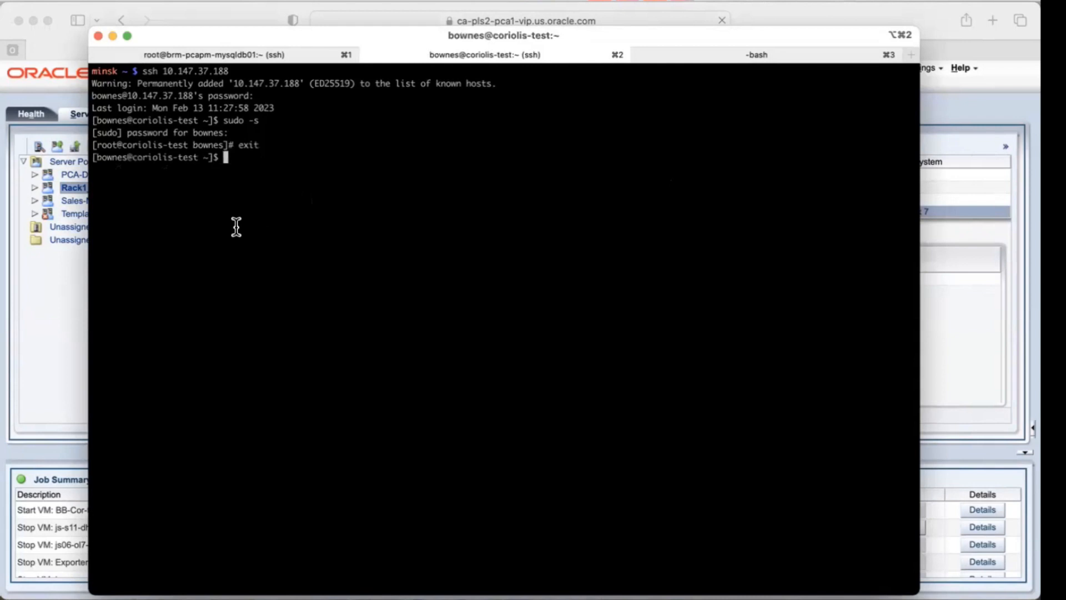
# Step: Create an empty file named coriolis031323 in the home directory over SSH, listing the directory before and after
pyautogui.write('ls')
pyautogui.press('Return')
pyautogui.write('tou')
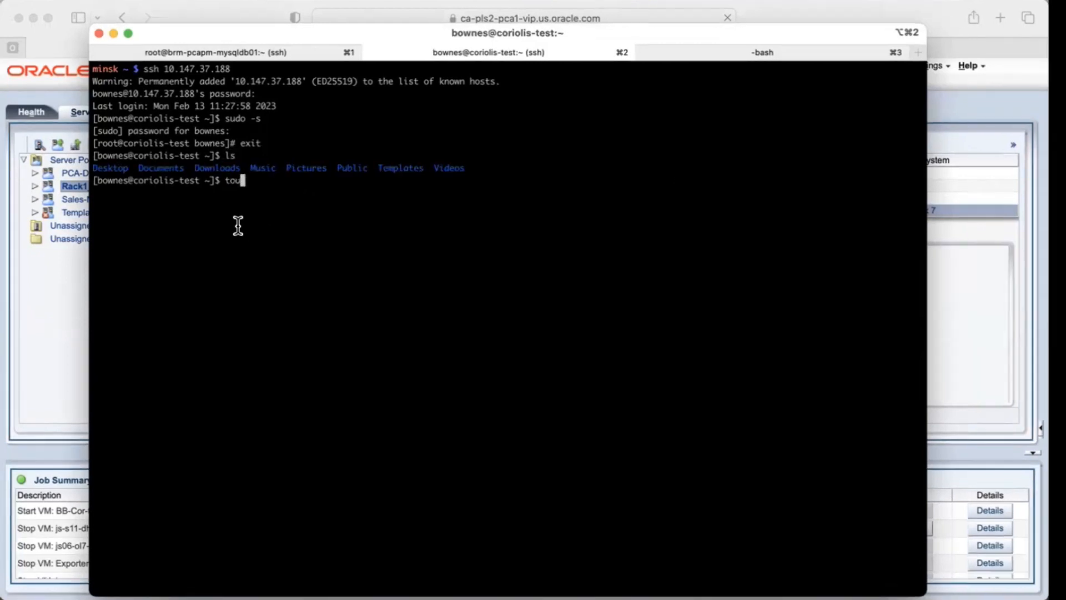
pyautogui.write('ch coriolis0')
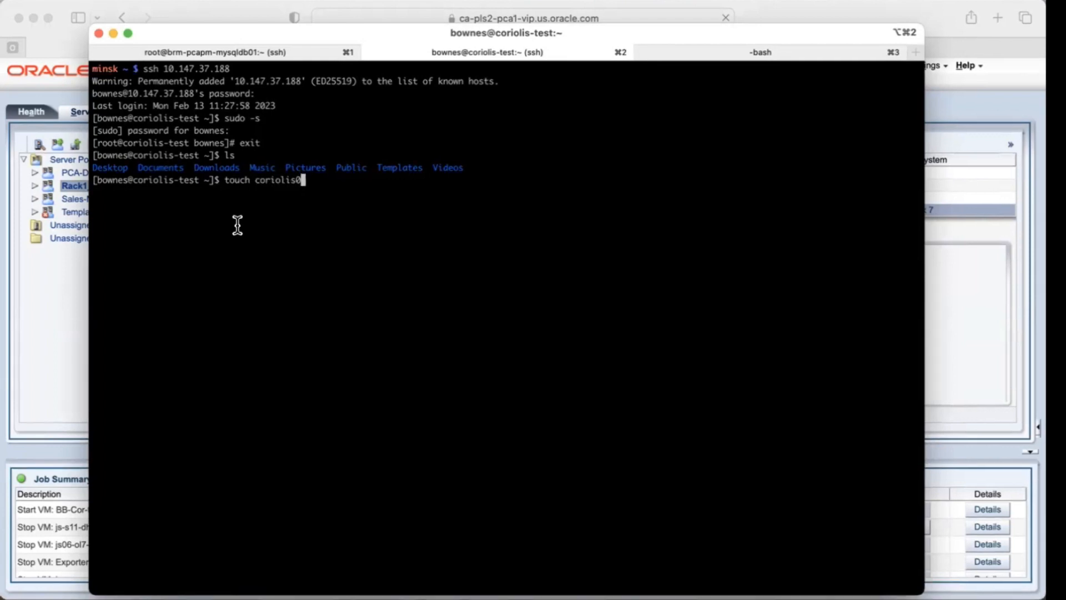
pyautogui.write('31323')
pyautogui.press('Return')
pyautogui.write('ls')
pyautogui.press('Return')
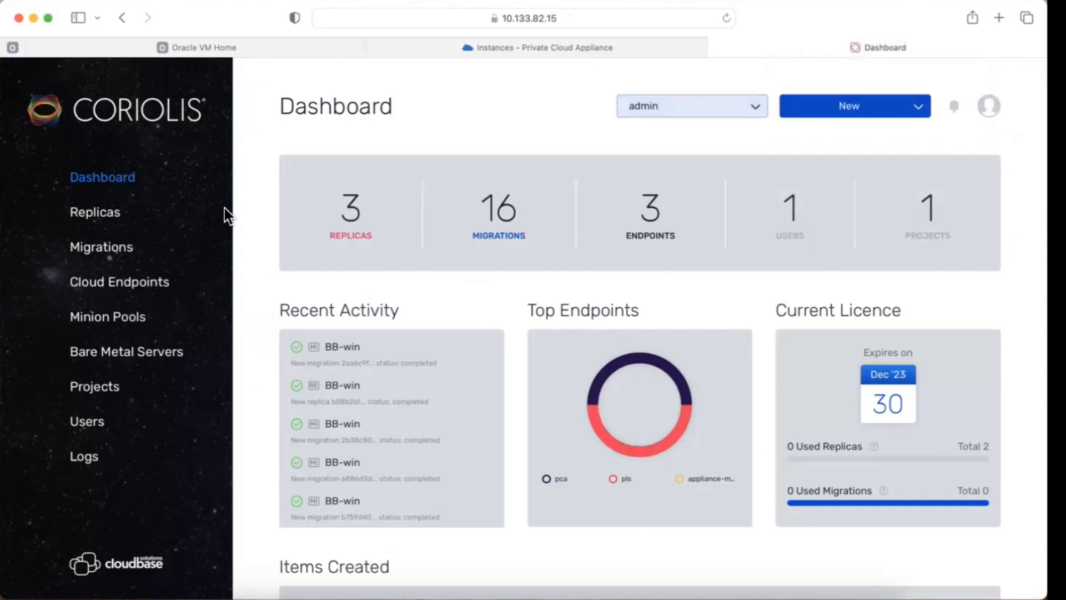
# Step: Start creating a new replica from the Replicas page, keeping the Coriolis Replica type
pyautogui.click(92, 223)
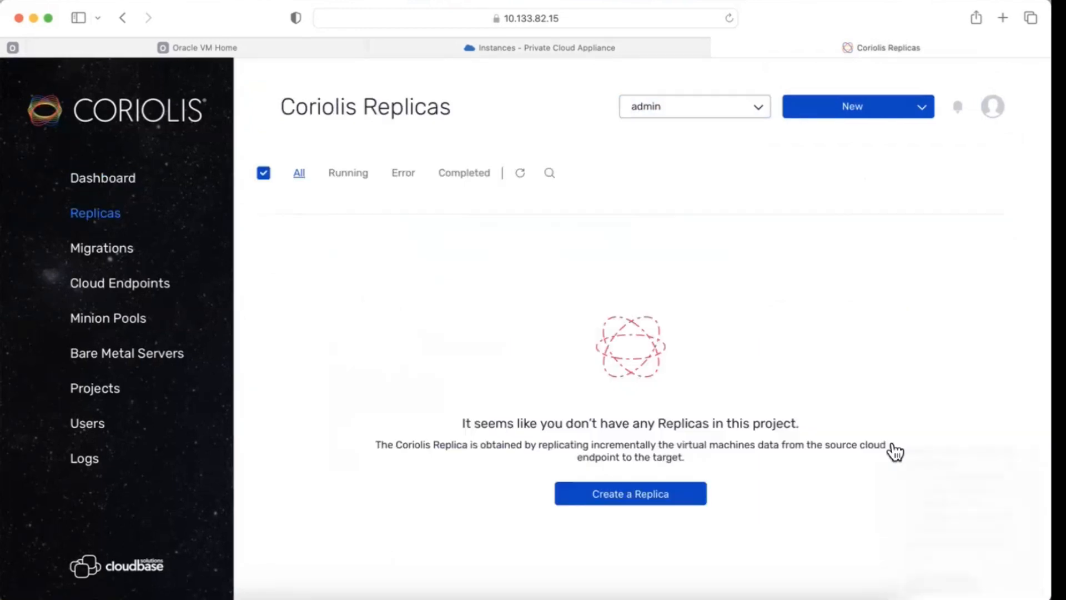
pyautogui.click(644, 492)
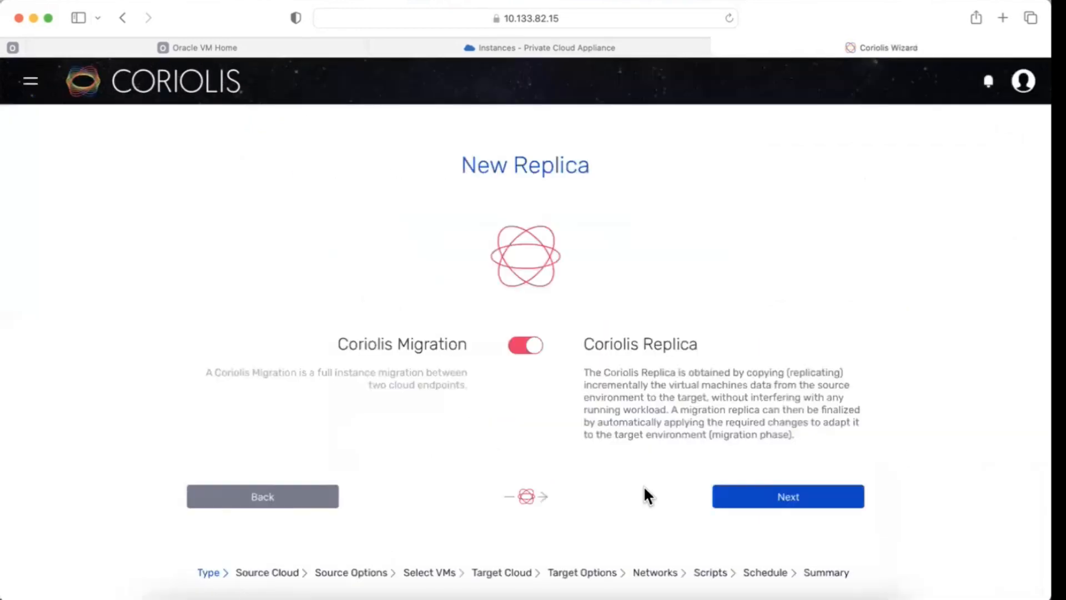
pyautogui.click(742, 497)
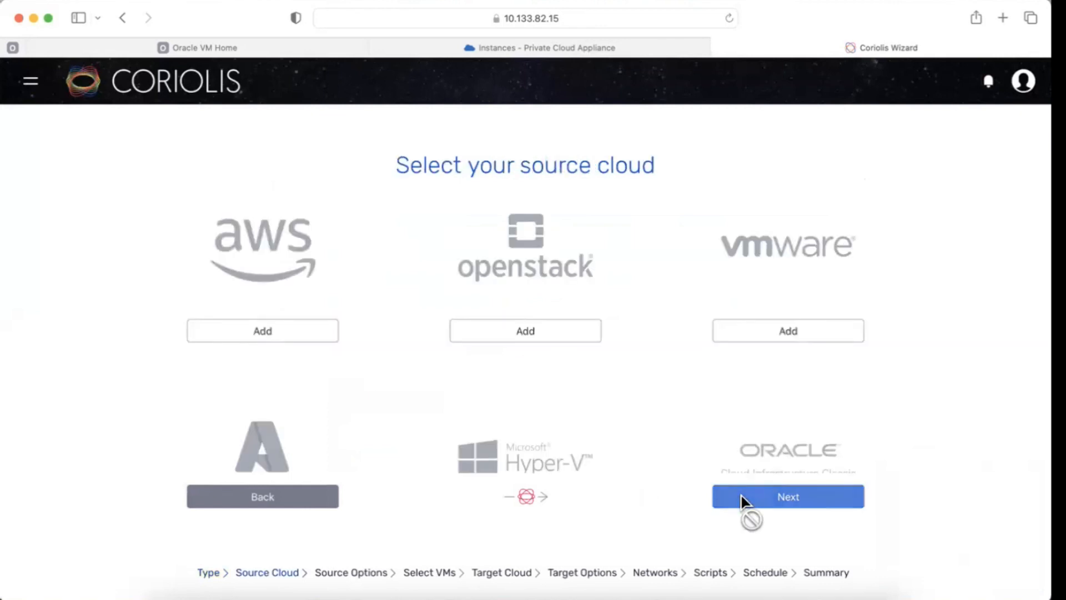
# Step: Choose the pls endpoint as the Oracle VM Server source cloud and continue
pyautogui.scroll(-3, 677, 444)
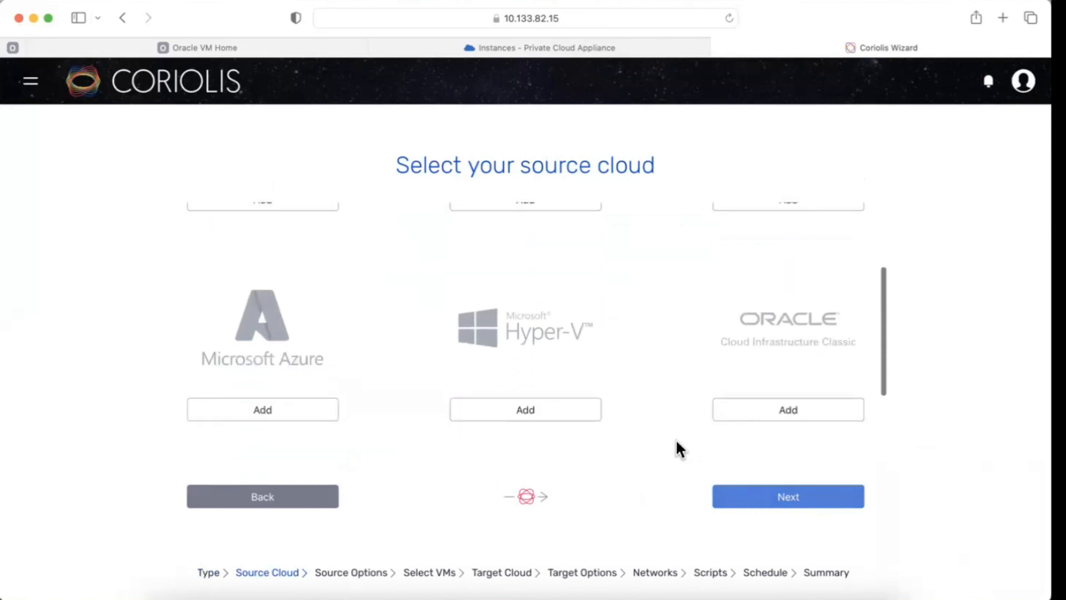
pyautogui.scroll(-3, 677, 445)
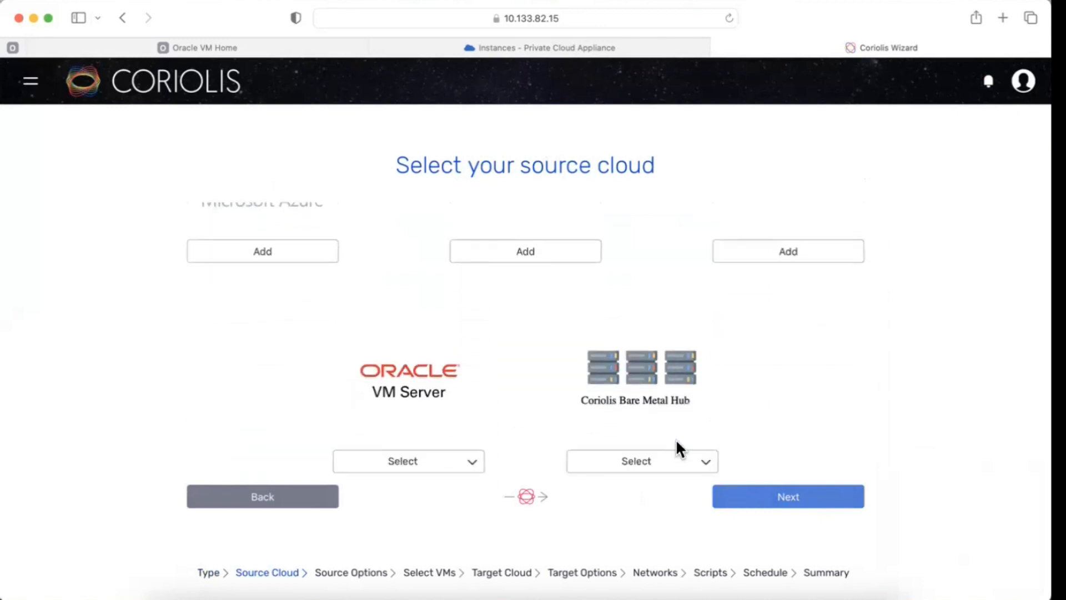
pyautogui.click(469, 463)
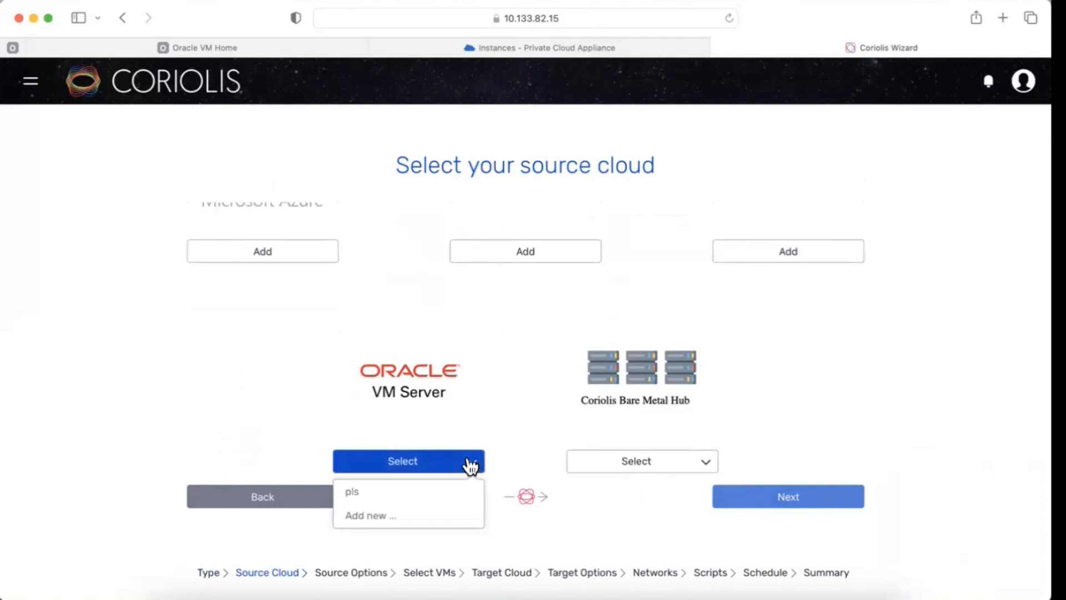
pyautogui.click(446, 492)
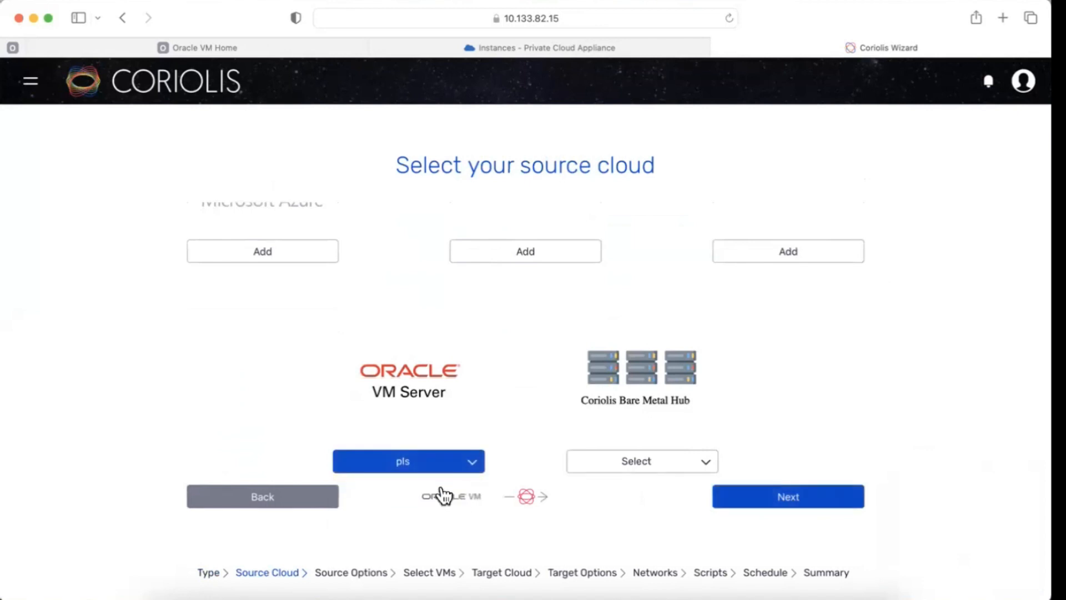
pyautogui.click(738, 501)
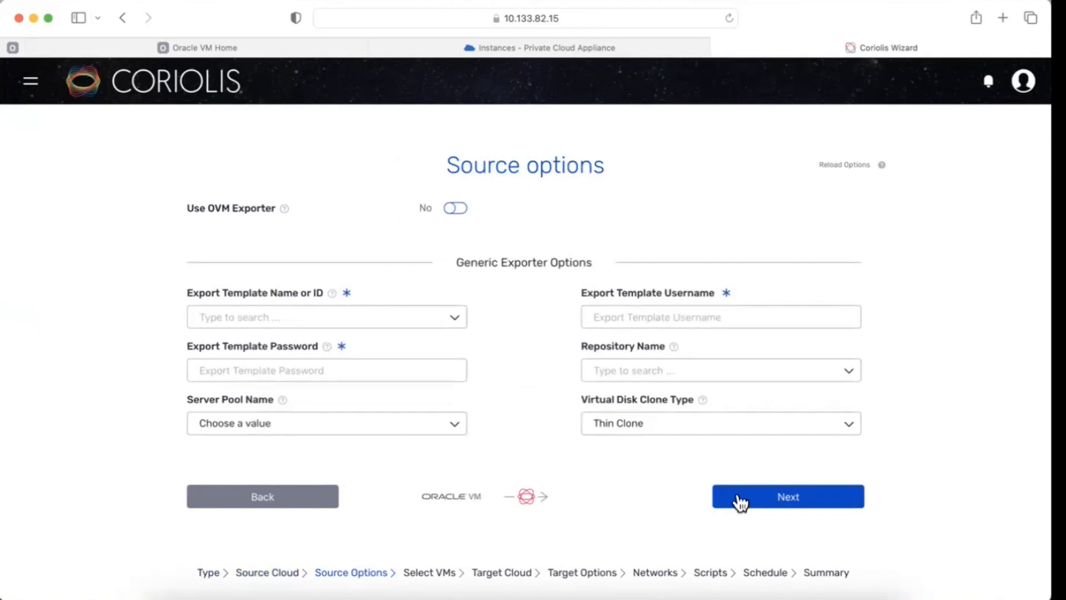
# Step: Set the export template to Coriolis-linux-template.0 by searching for cor
pyautogui.click(407, 322)
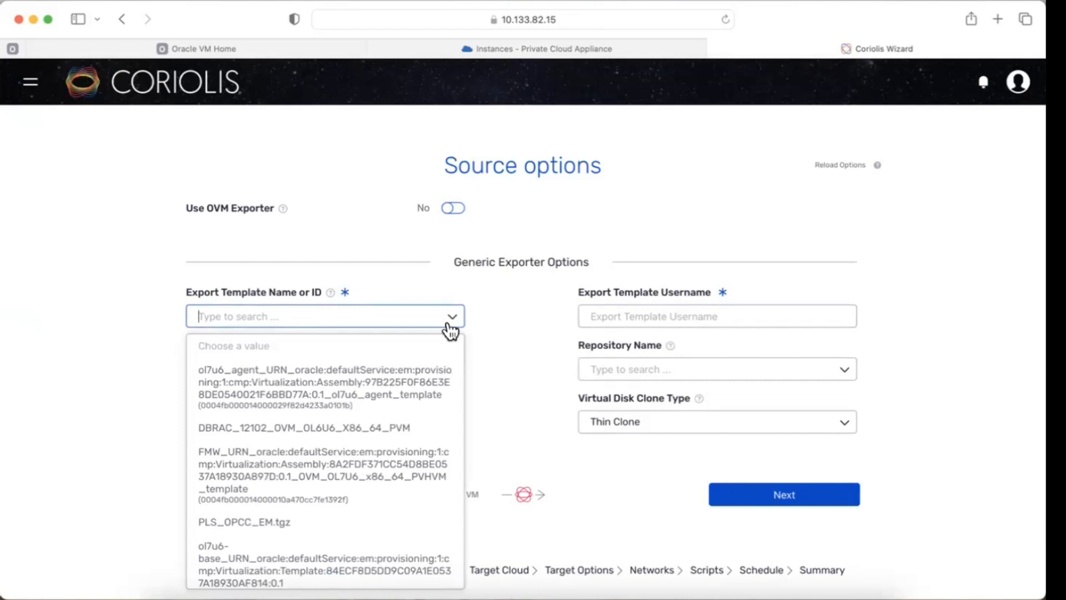
pyautogui.write('cor')
pyautogui.press('Return')
# Step: Enter the export template password
pyautogui.click(303, 363)
pyautogui.press('BackSpace')
pyautogui.press('BackSpace')
pyautogui.press('BackSpace')
pyautogui.write('•••••••')
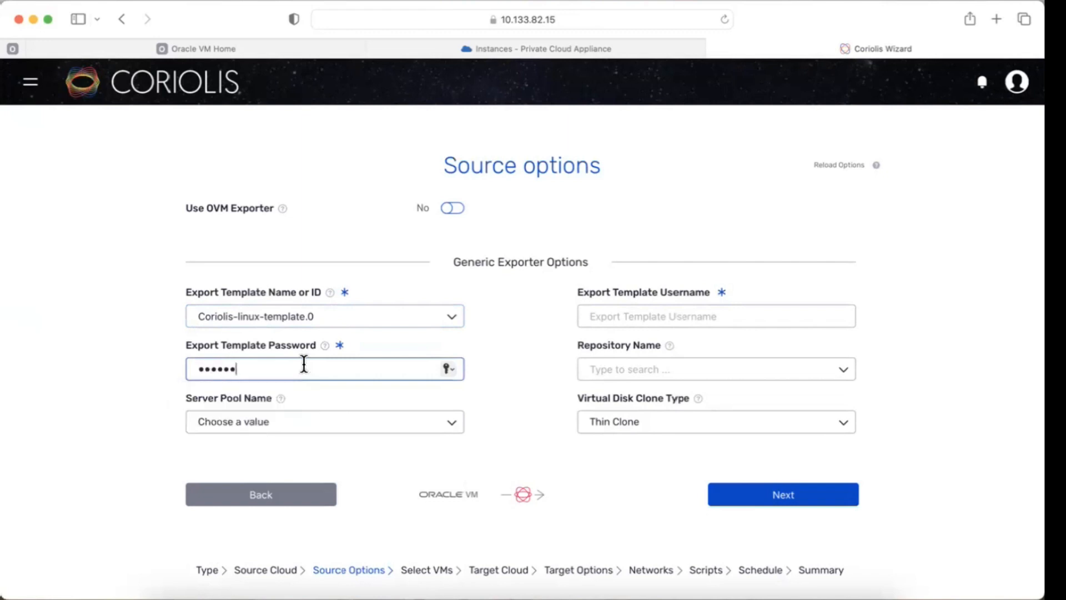
pyautogui.write('•')
# Step: Set the server pool to Rack1_ServerPool and the export template username to root
pyautogui.click(370, 424)
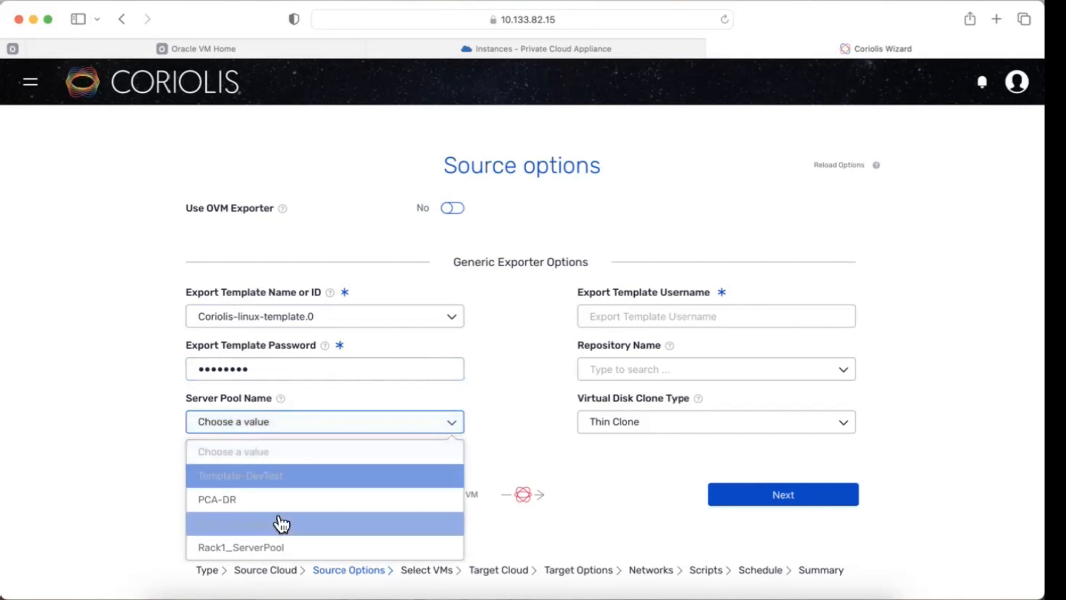
pyautogui.click(271, 547)
pyautogui.click(627, 315)
pyautogui.write('root')
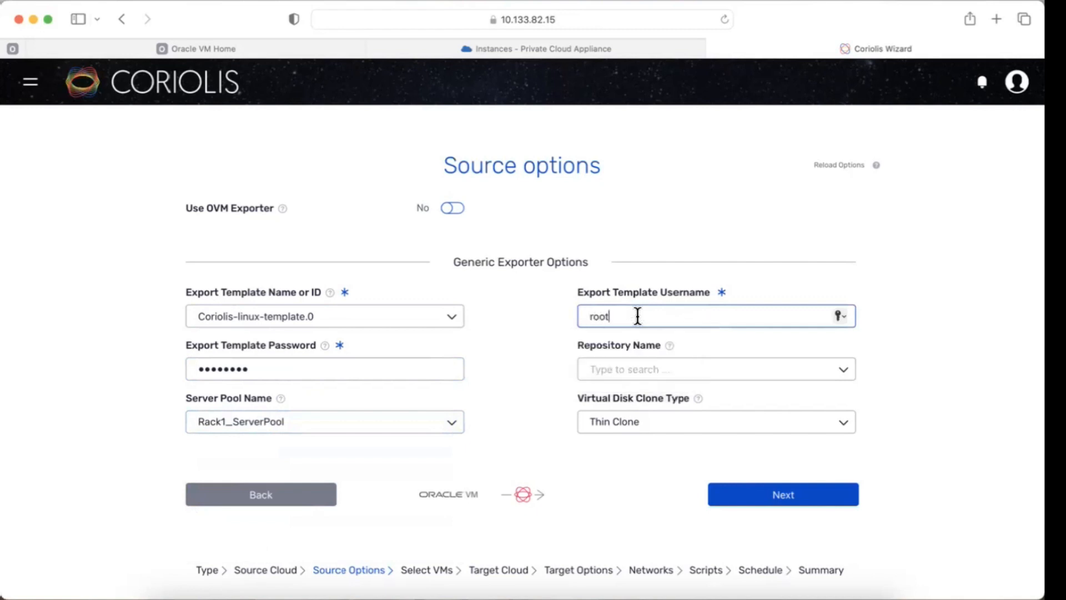
# Step: Choose Rack1-Repository as the repository and Sparse Copy as the virtual disk clone type, then continue
pyautogui.click(666, 369)
pyautogui.write('rack')
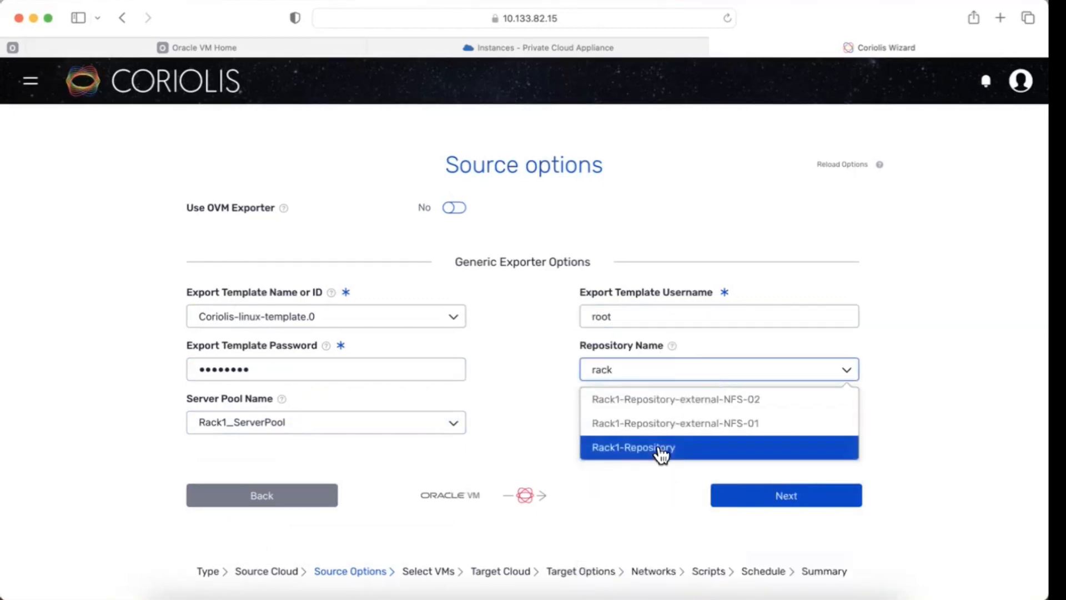
pyautogui.click(660, 450)
pyautogui.click(796, 433)
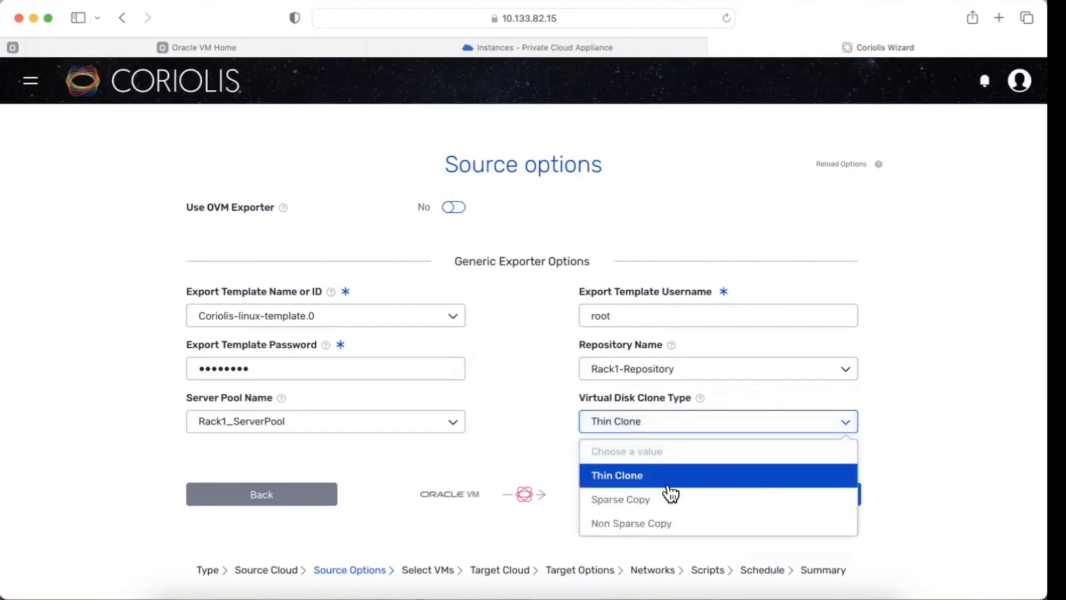
pyautogui.click(645, 501)
pyautogui.click(783, 495)
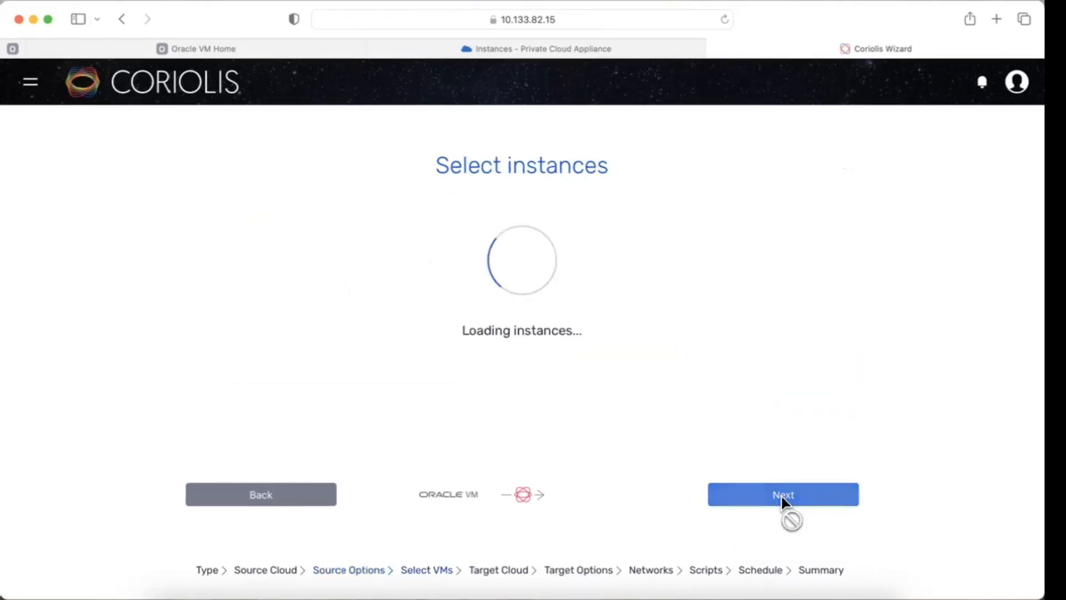
# Step: Search instances for BB, select BB-Cor-test on the second page, and continue
pyautogui.click(276, 222)
pyautogui.write('BB')
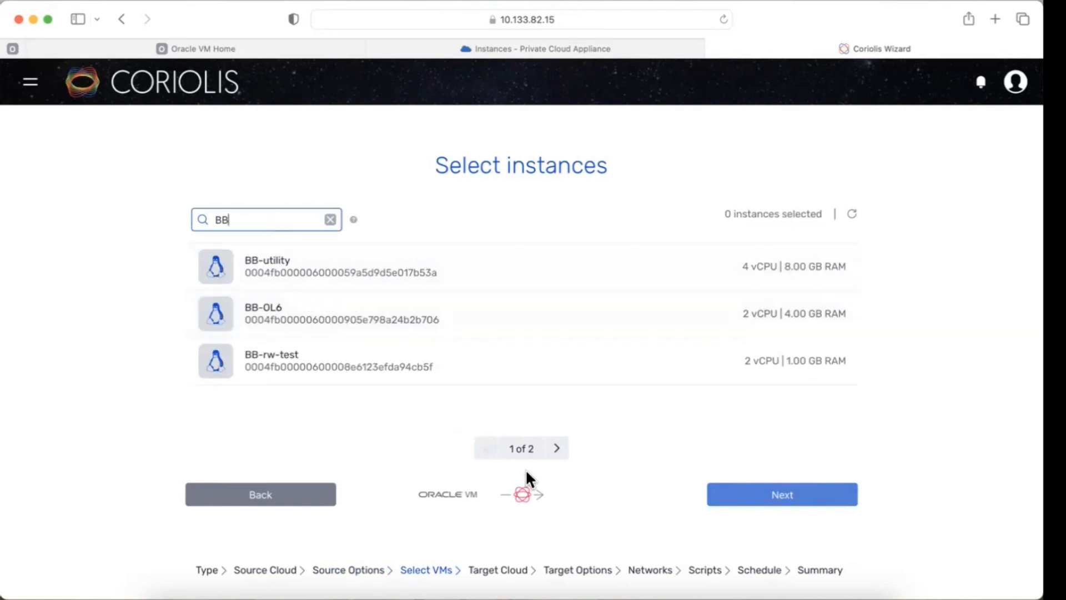
pyautogui.click(557, 449)
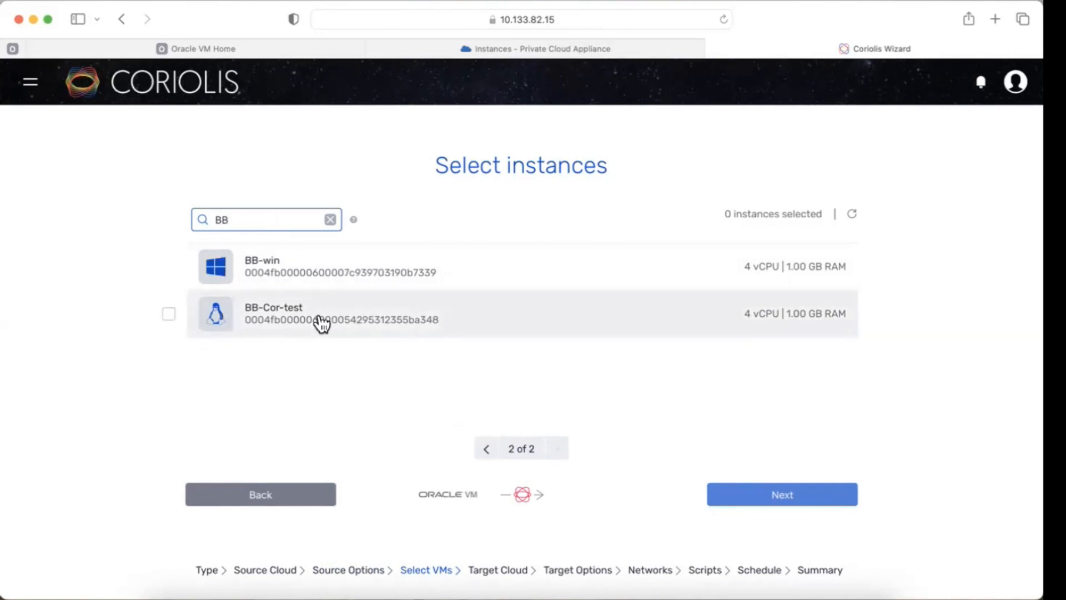
pyautogui.click(170, 315)
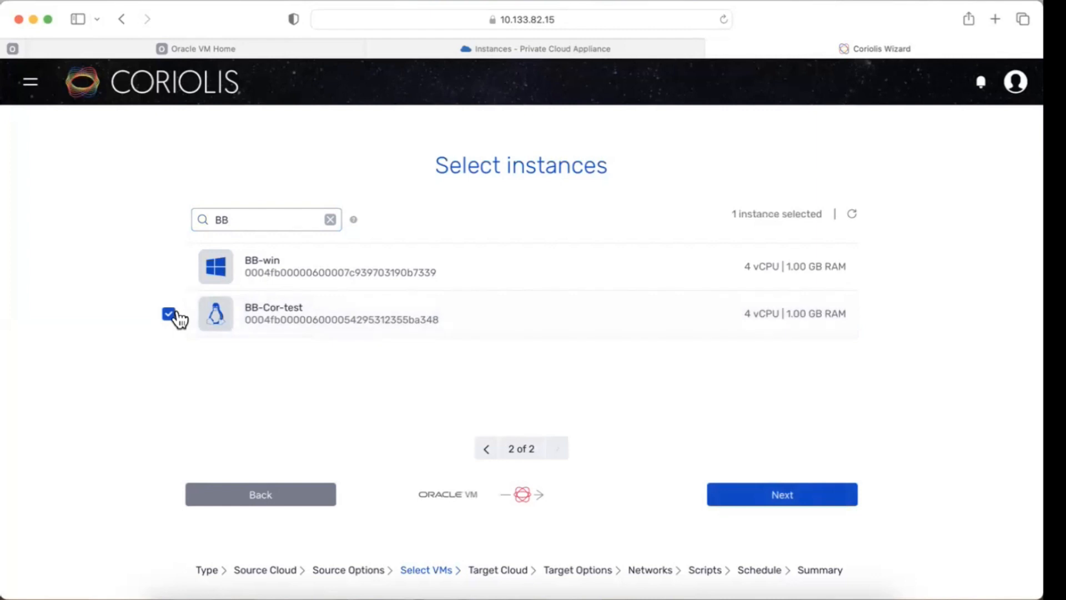
pyautogui.click(762, 496)
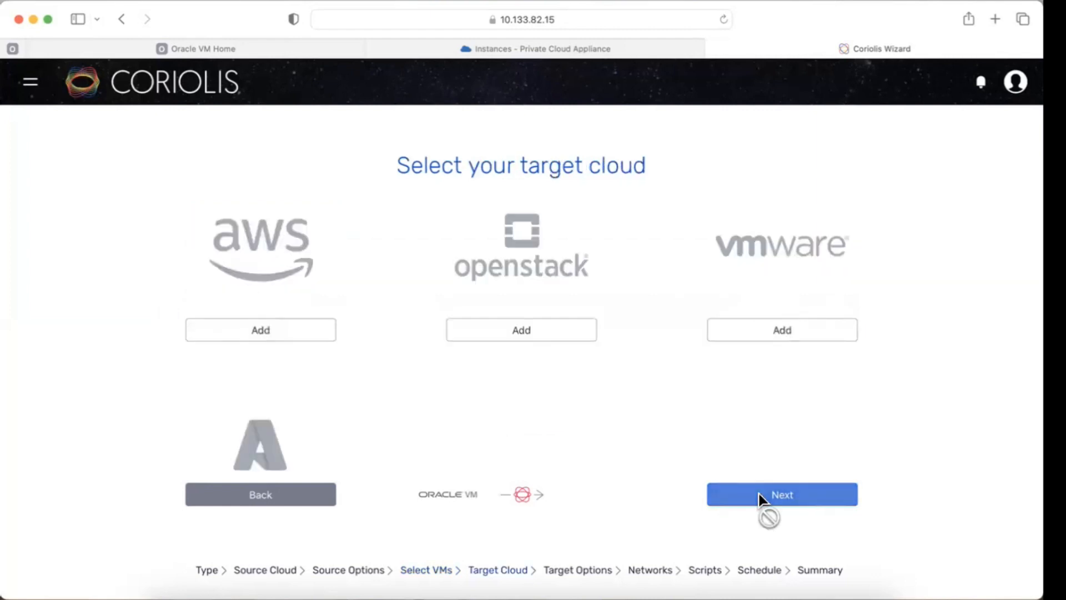
# Step: Choose the pca endpoint as the Private Cloud Appliance X9-2 target cloud and continue
pyautogui.scroll(-7, 560, 379)
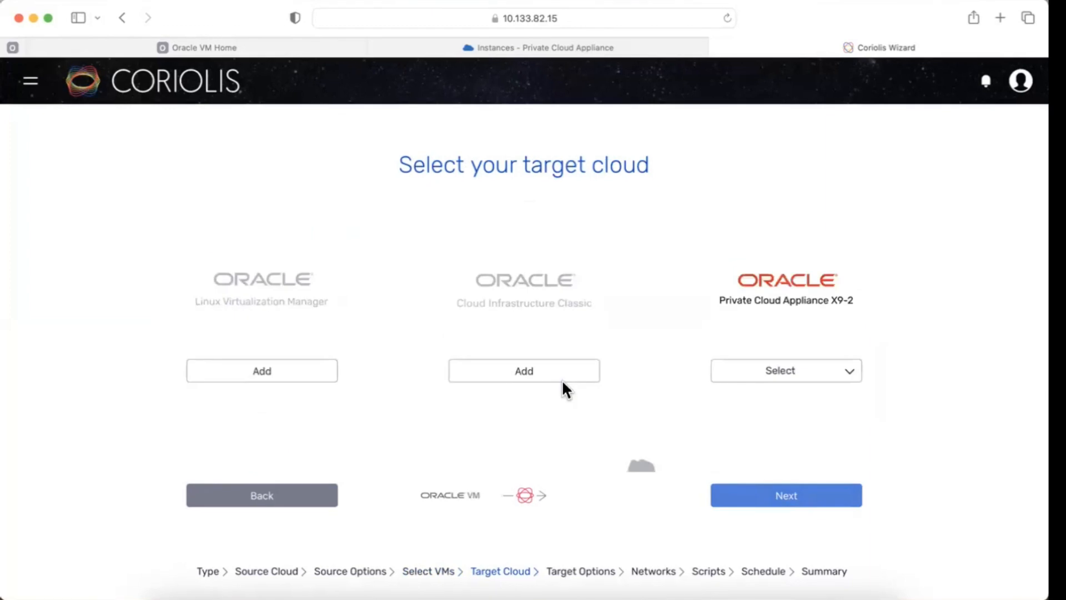
pyautogui.click(768, 377)
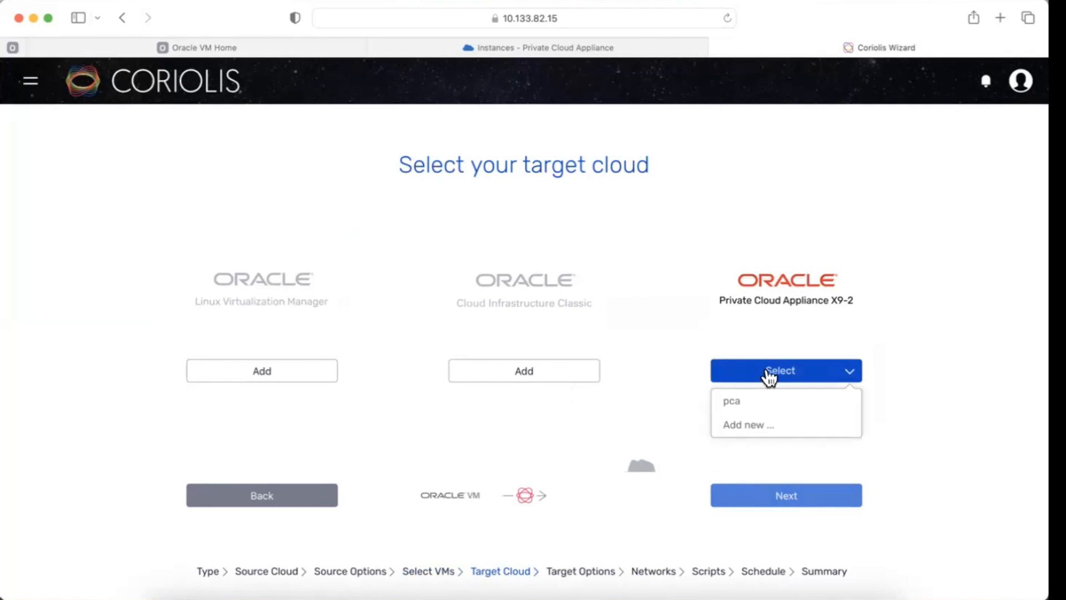
pyautogui.click(765, 404)
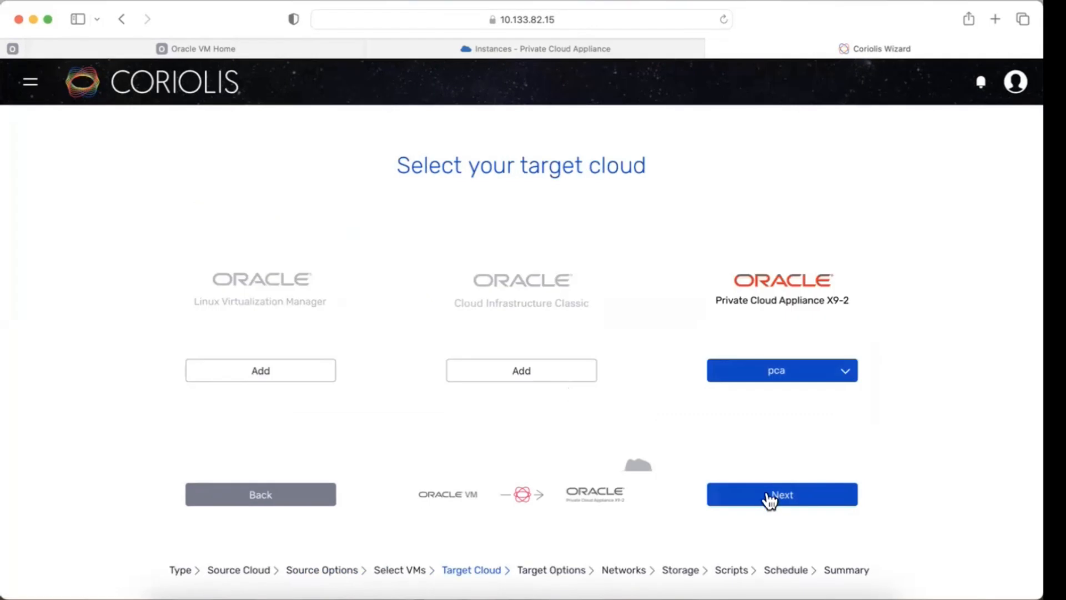
pyautogui.click(772, 498)
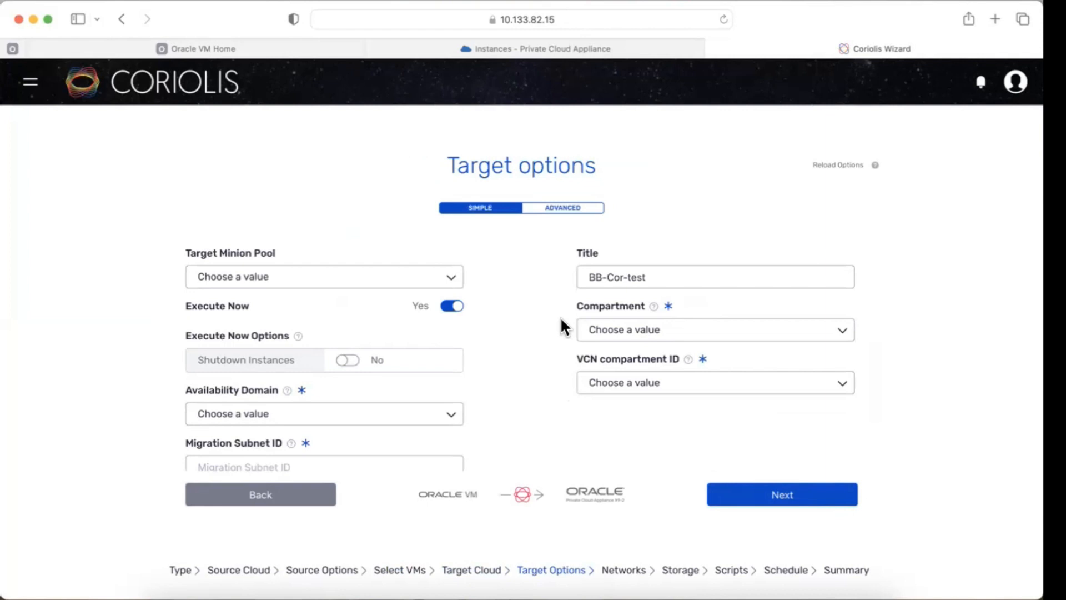
# Step: Switch the target options to Advanced mode and set the compartment to coriolis
pyautogui.click(550, 217)
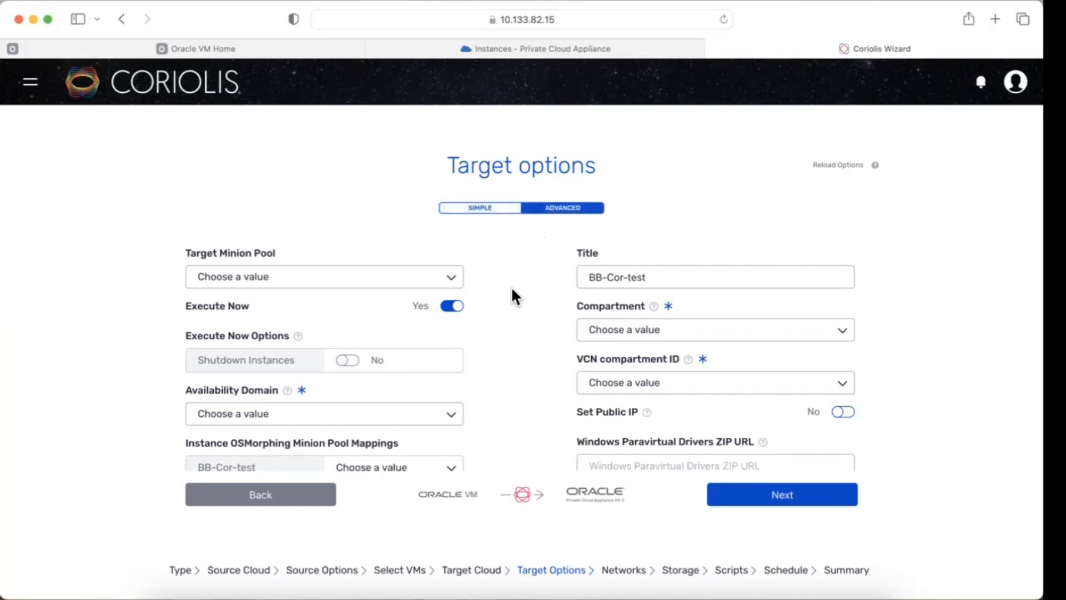
pyautogui.scroll(-2, 512, 289)
pyautogui.scroll(2, 503, 311)
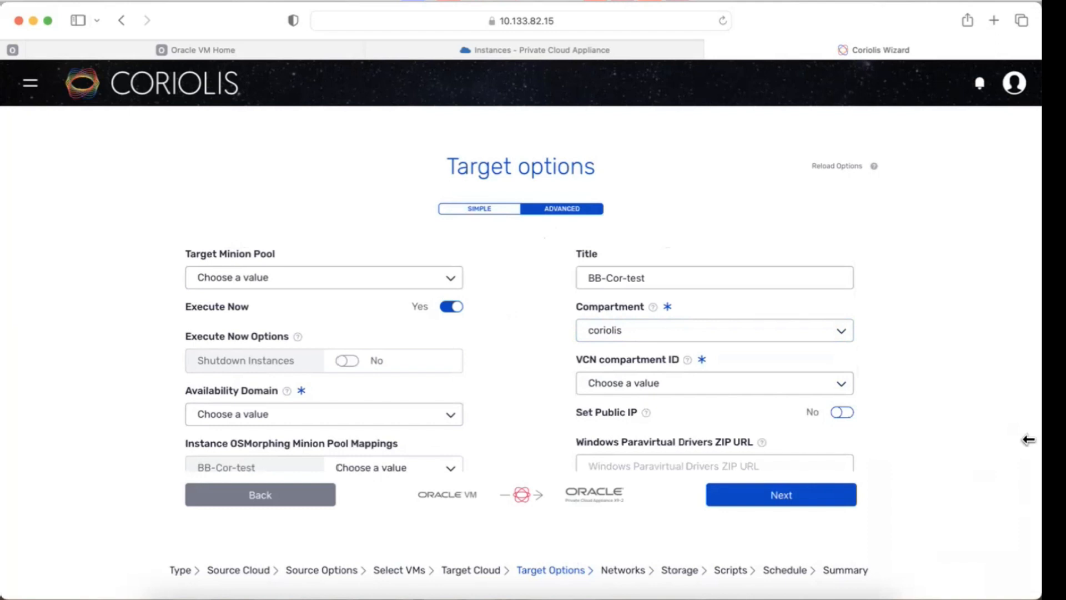
# Step: Set the VCN compartment ID to Common
pyautogui.click(804, 392)
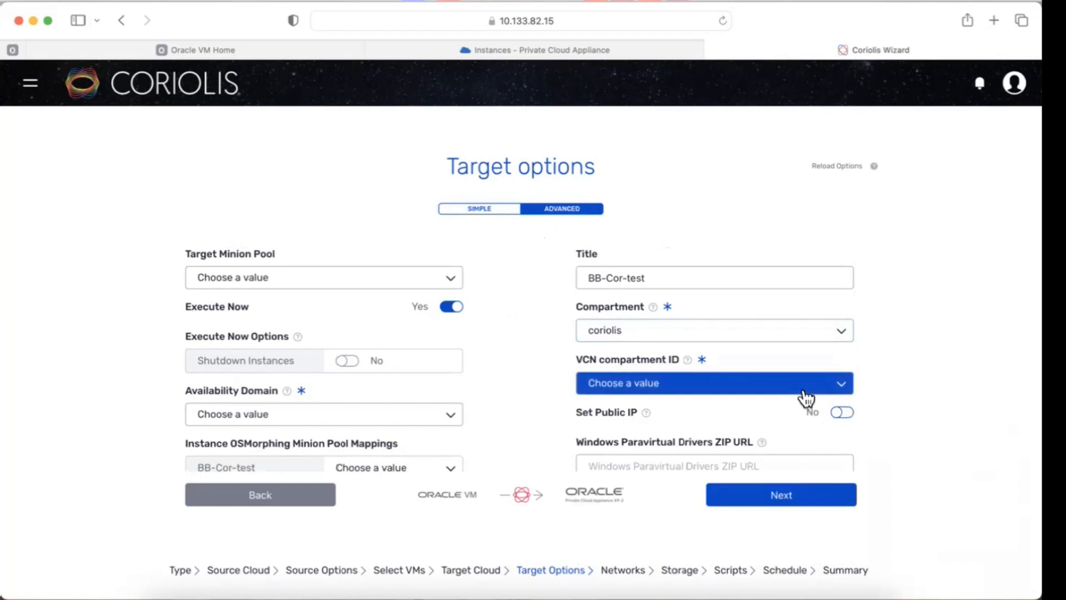
pyautogui.click(750, 384)
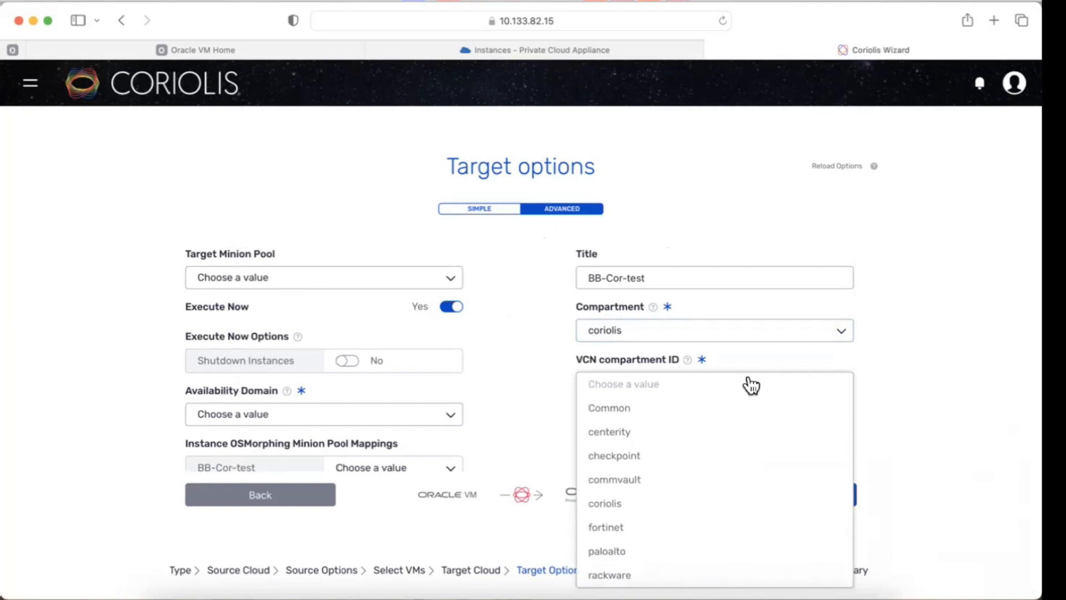
pyautogui.click(600, 409)
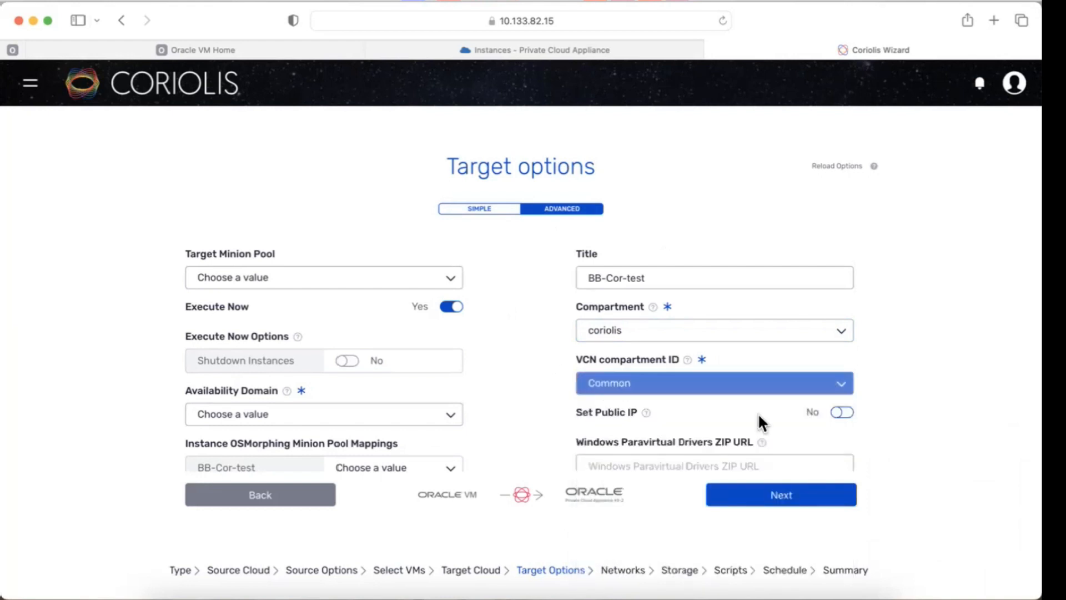
# Step: Enable Set Public IP and set the availability domain to ad1
pyautogui.click(844, 413)
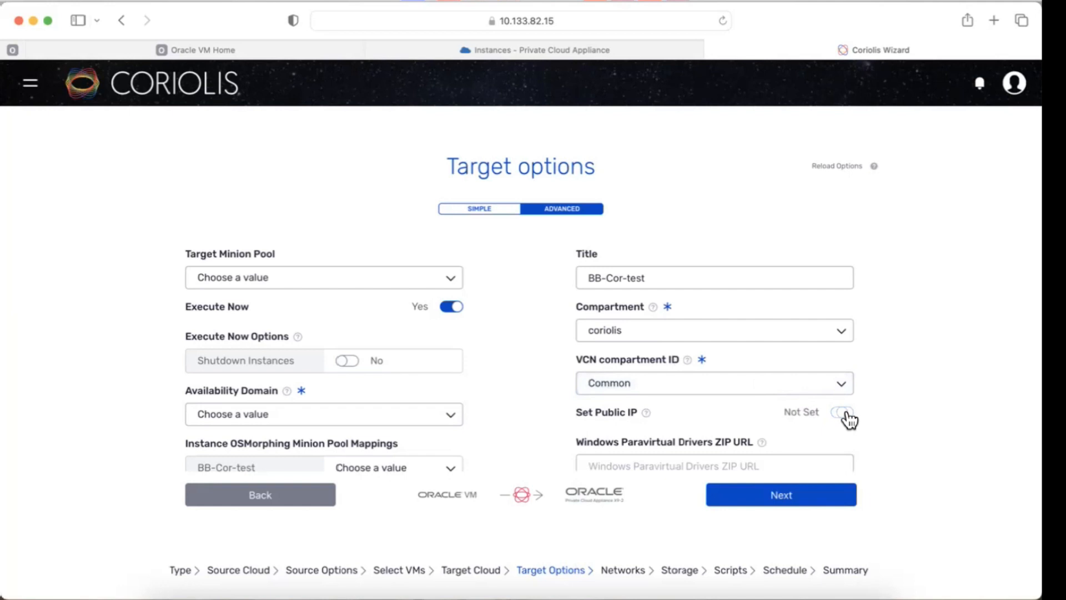
pyautogui.click(844, 413)
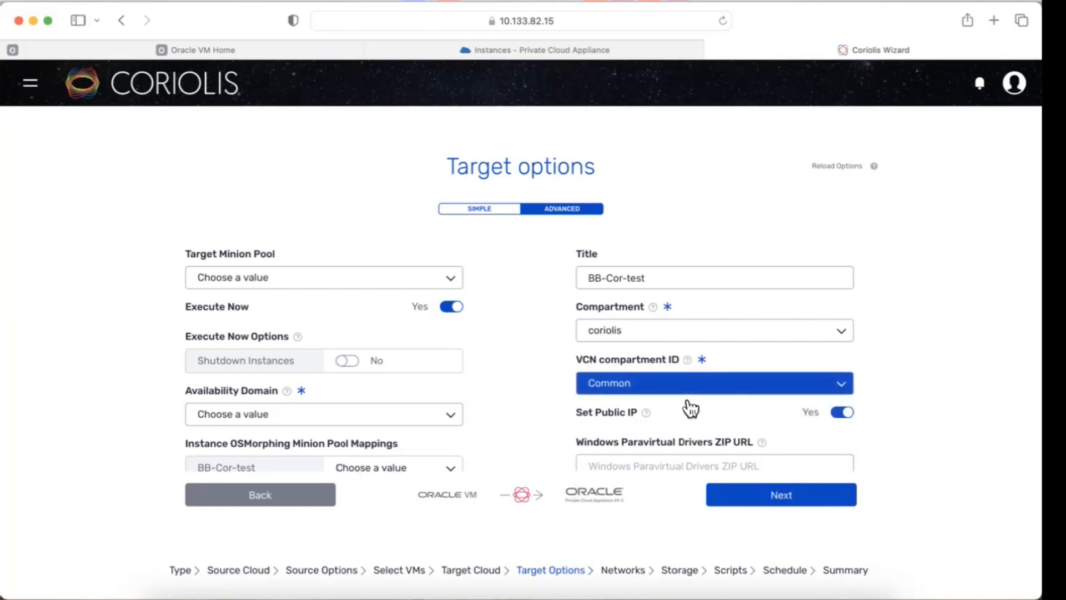
pyautogui.click(447, 415)
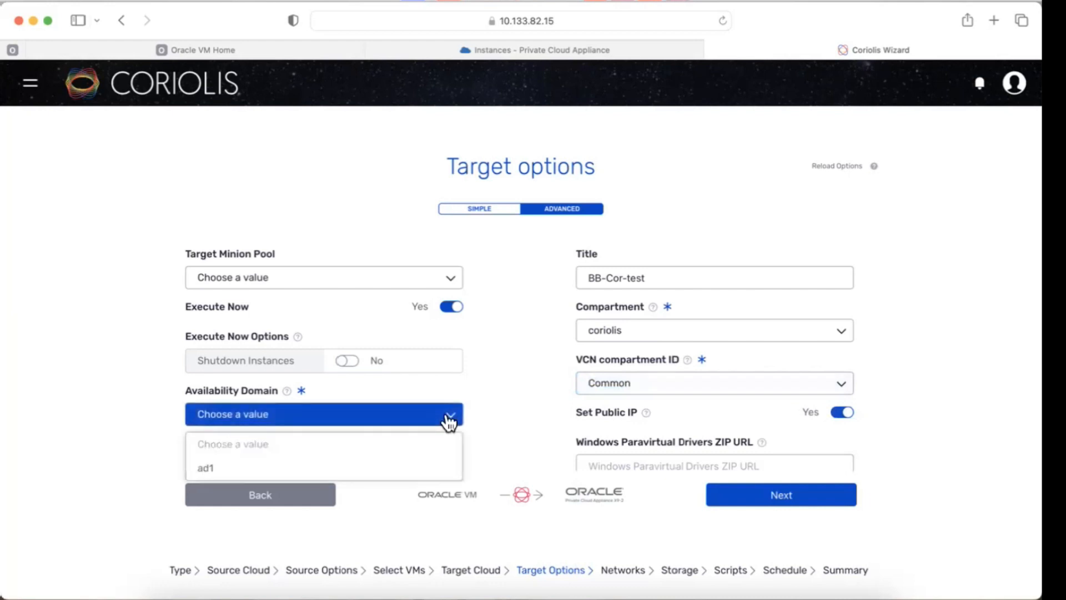
pyautogui.click(329, 468)
pyautogui.scroll(-5, 530, 397)
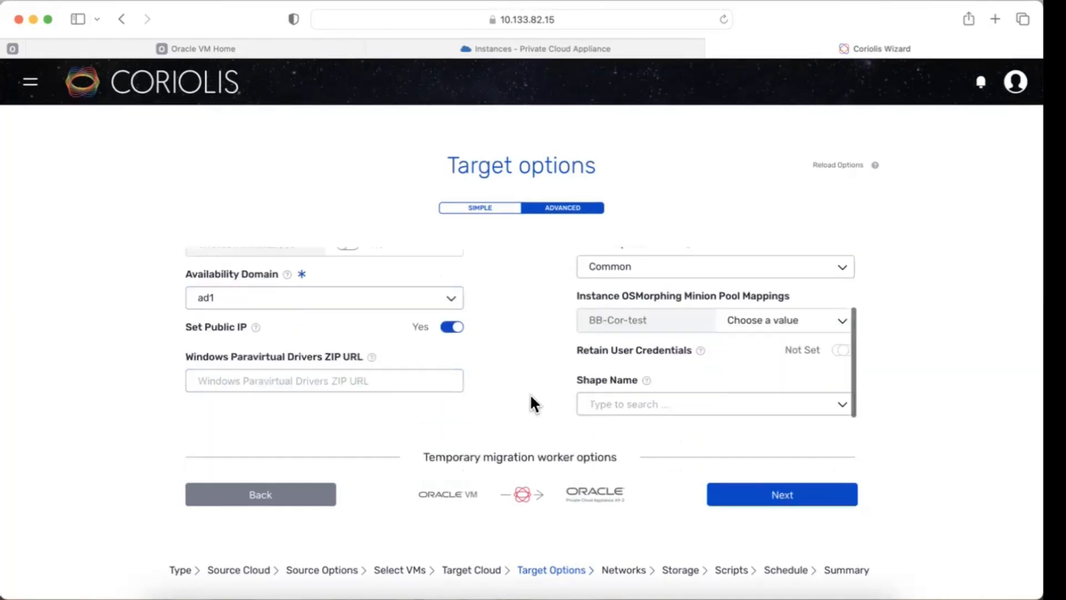
# Step: Set the target shape name to VM.PCAStandard1.2
pyautogui.scroll(-3, 634, 374)
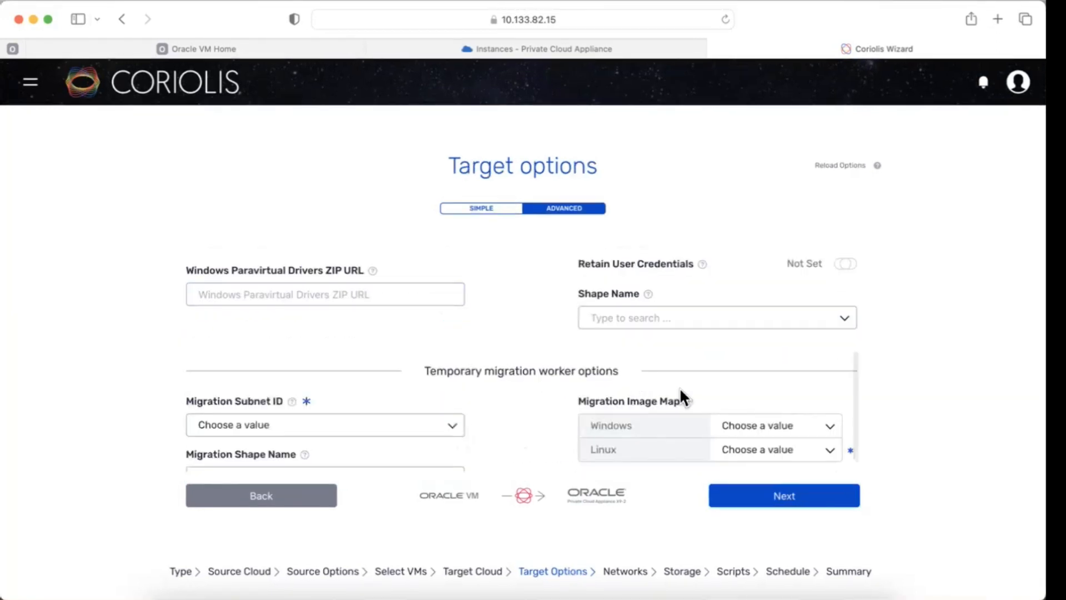
pyautogui.click(751, 322)
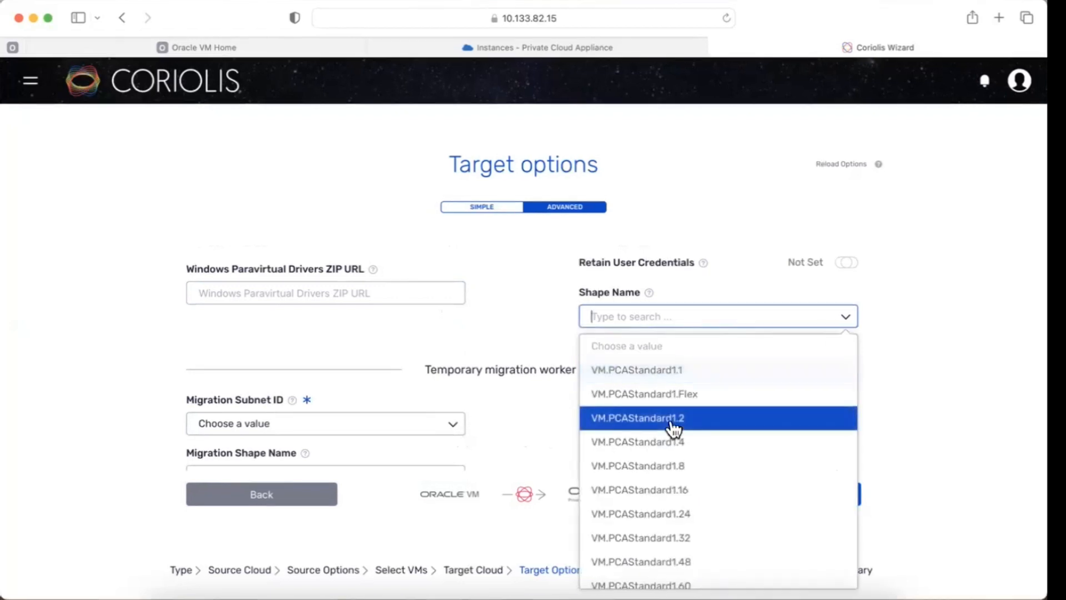
pyautogui.click(673, 426)
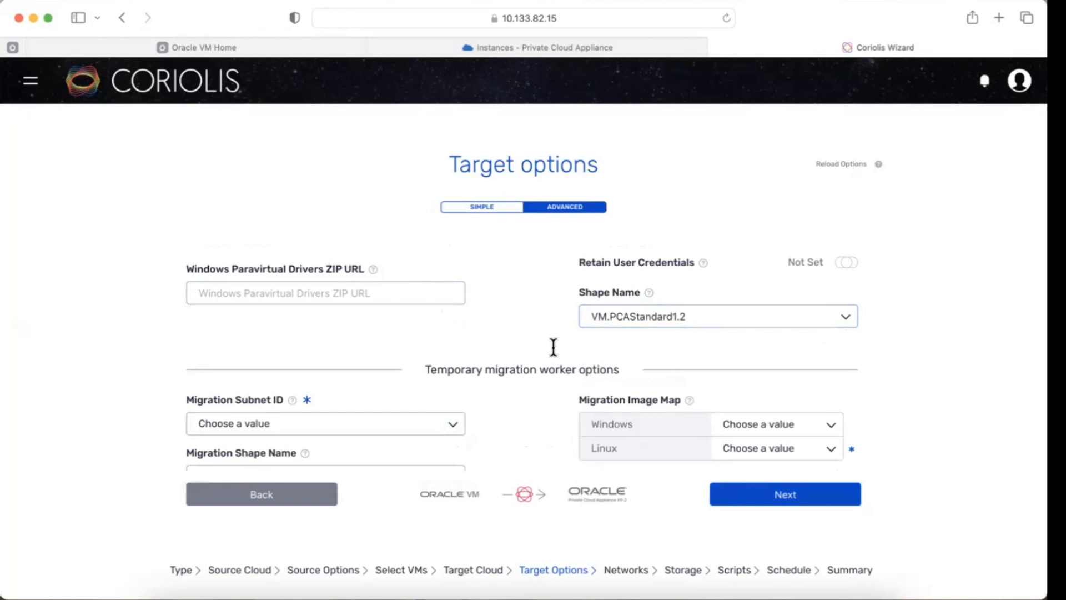
# Step: Enable Retain User Credentials and set the migration subnet ID to Shared IGW VCN/Shared IGW Subnet
pyautogui.click(849, 265)
pyautogui.click(455, 431)
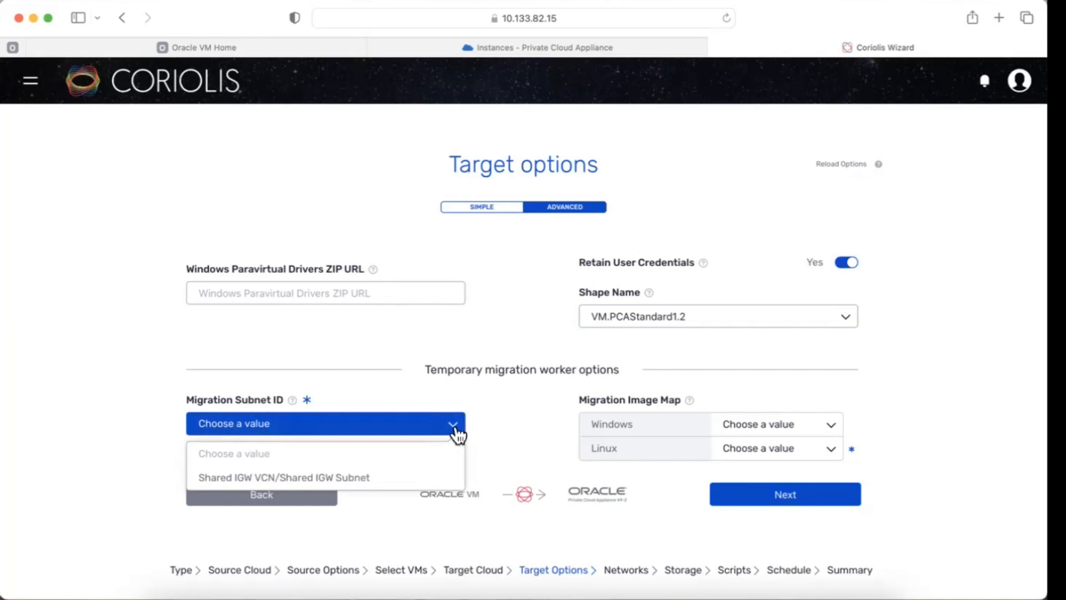
pyautogui.click(421, 478)
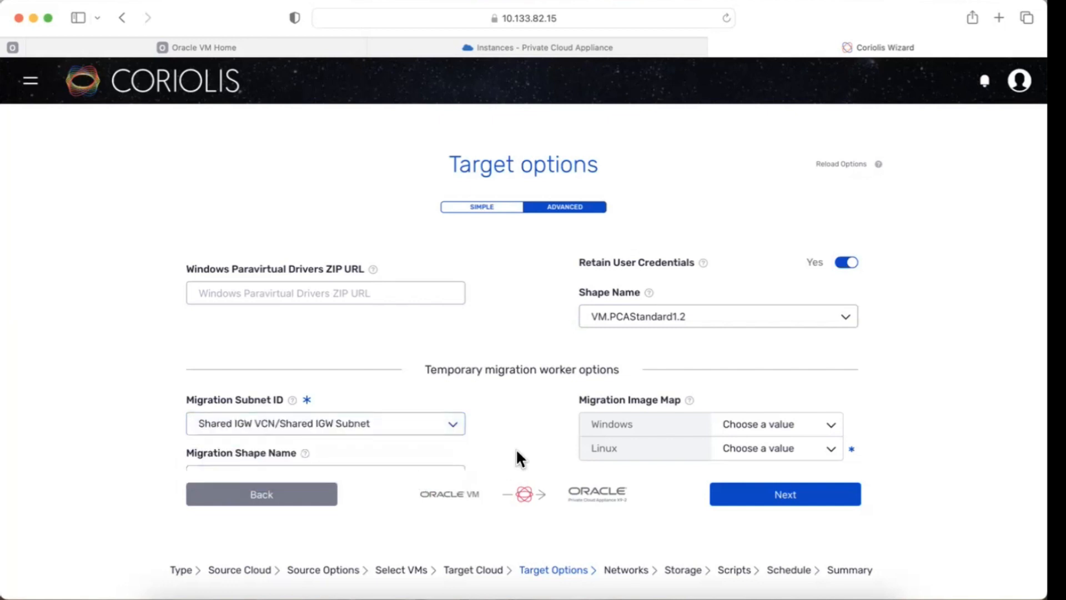
# Step: Set the migration shape name to VM.PCAStandard1.16
pyautogui.scroll(-2, 515, 448)
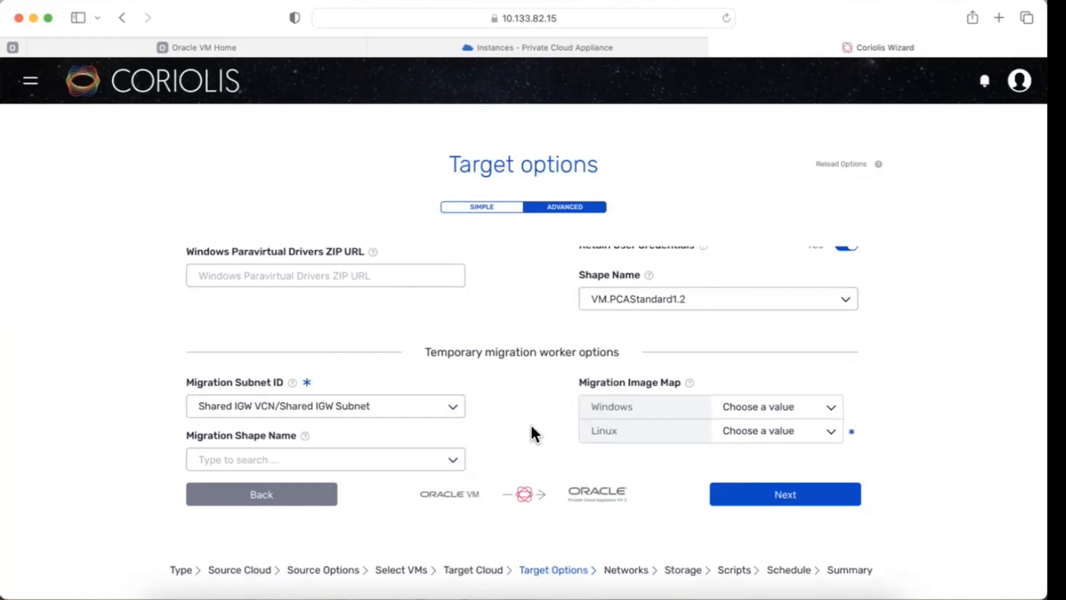
pyautogui.click(458, 458)
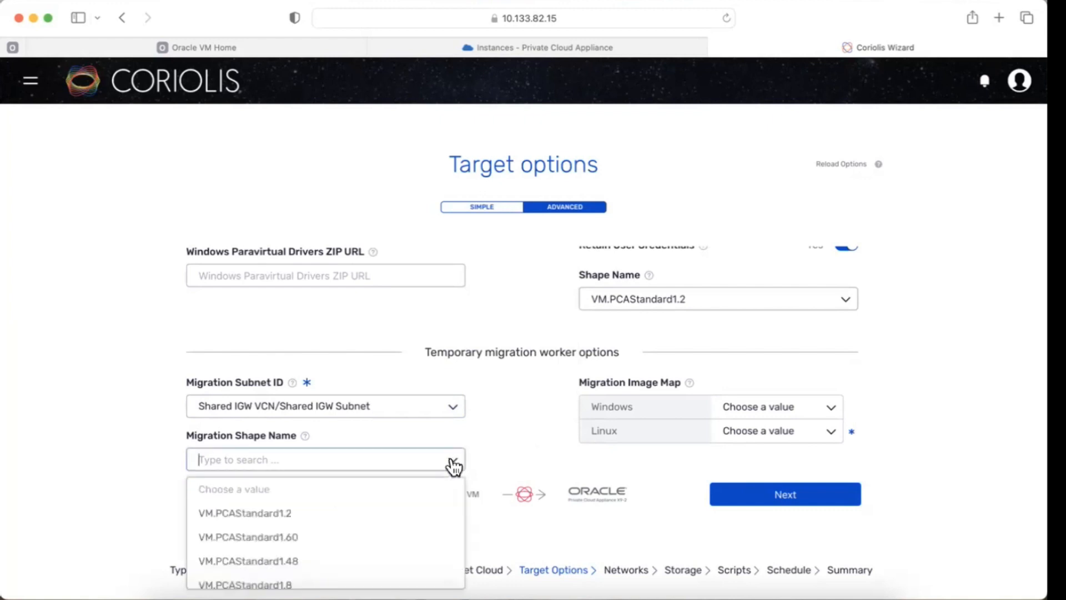
pyautogui.click(288, 506)
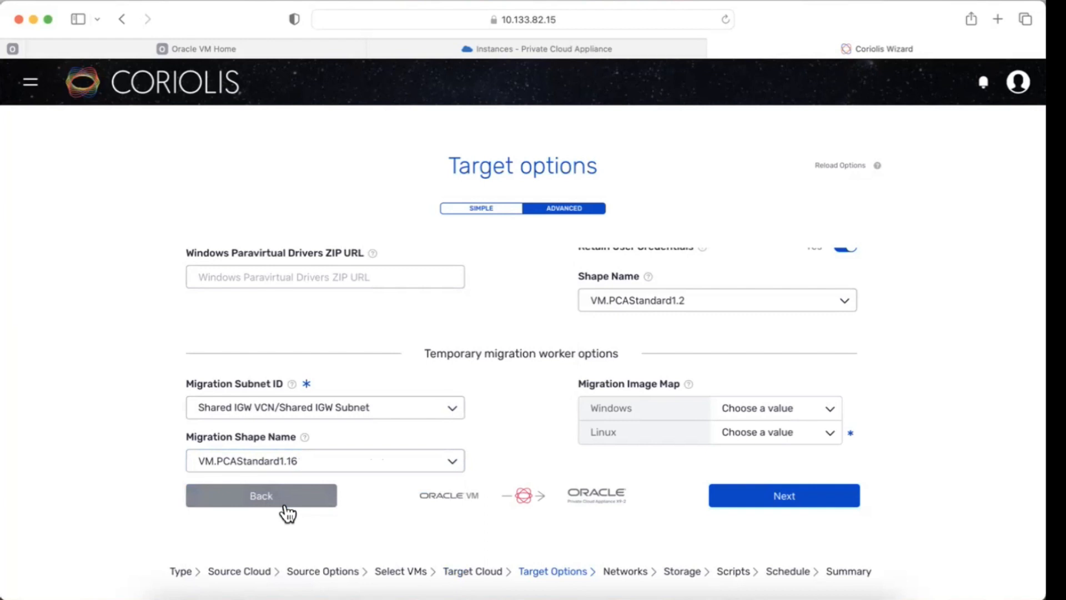
# Step: Map the Linux migration image to uln-pca-Oracle-Linux-7.9-2022.08.29_0.oci and continue to the networks page
pyautogui.click(830, 434)
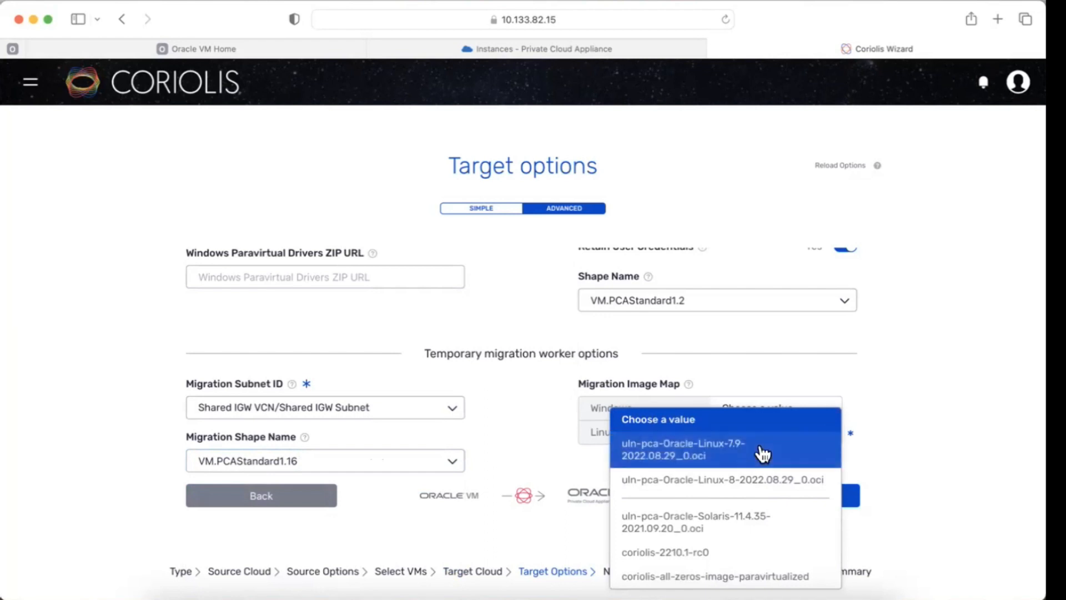
pyautogui.click(707, 462)
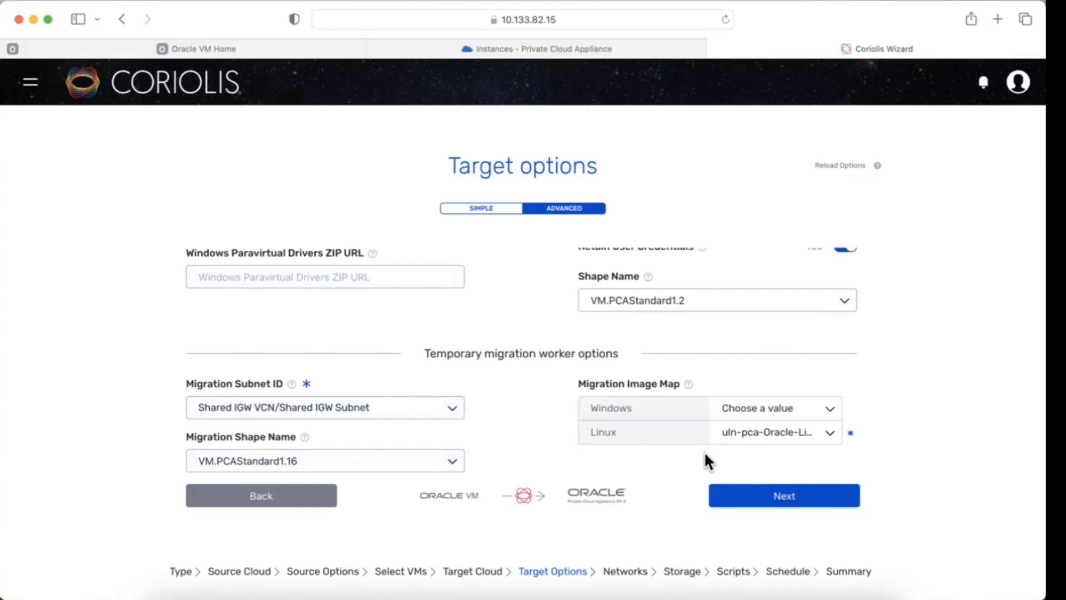
pyautogui.click(778, 501)
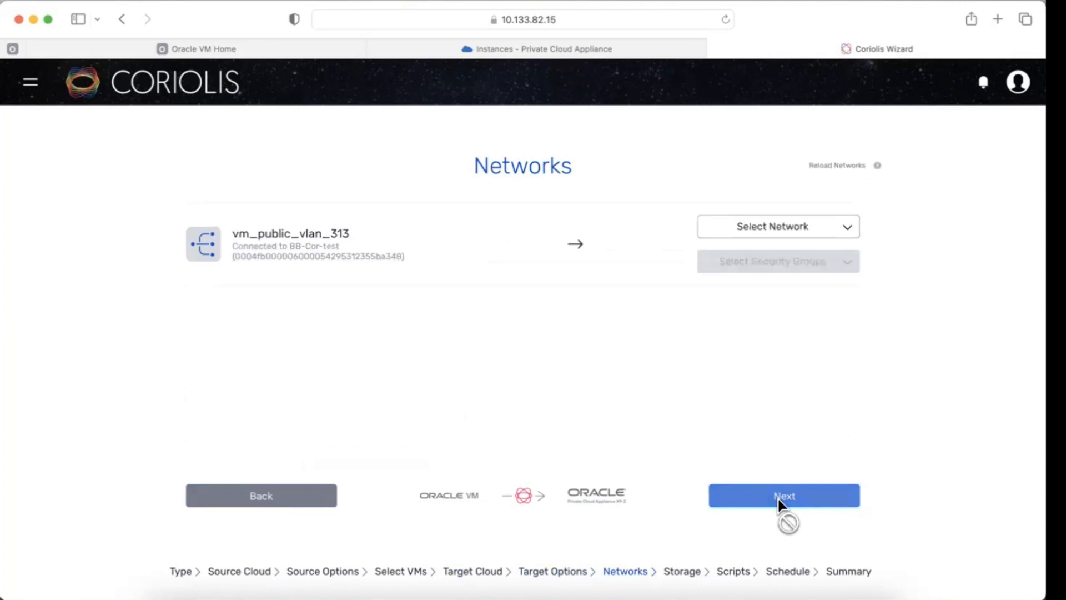
# Step: Map network vm_public_vlan_313 to Shared IGW VCN/Shared IGW Subnet and continue
pyautogui.click(816, 232)
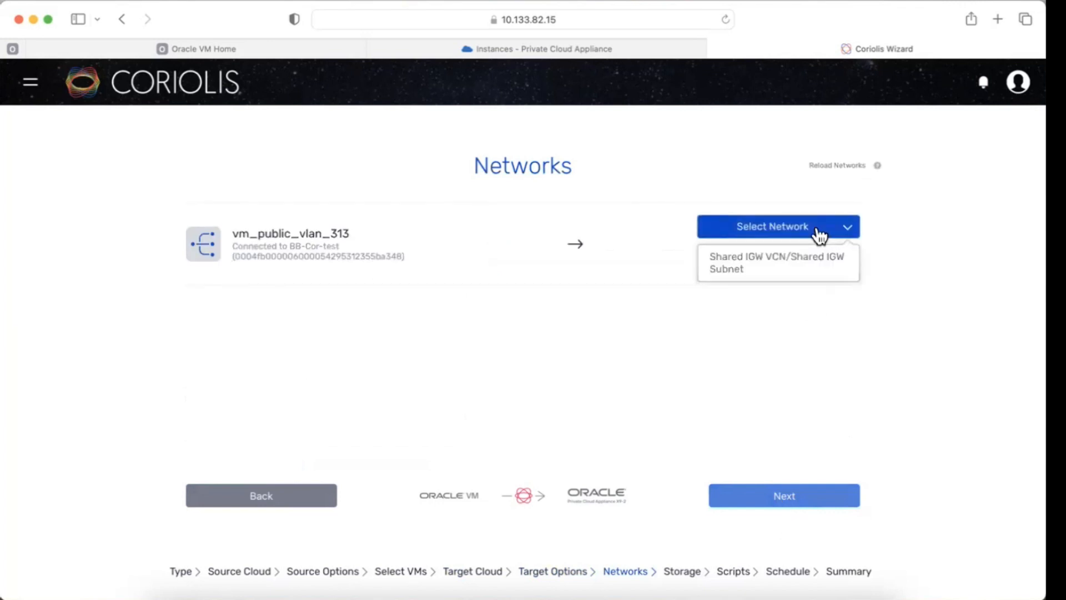
pyautogui.click(804, 262)
pyautogui.click(805, 271)
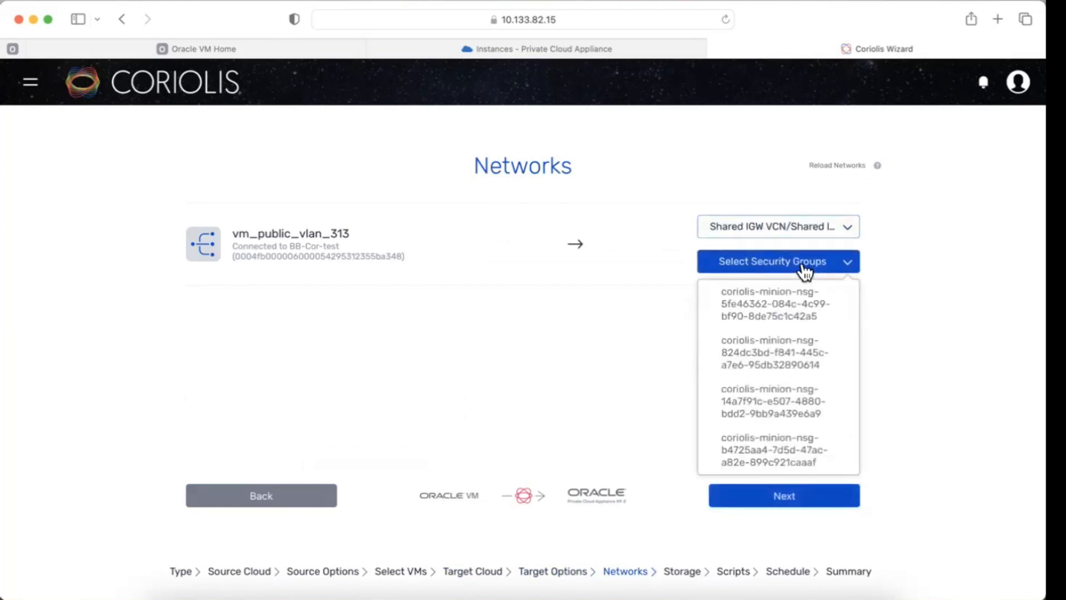
pyautogui.click(618, 313)
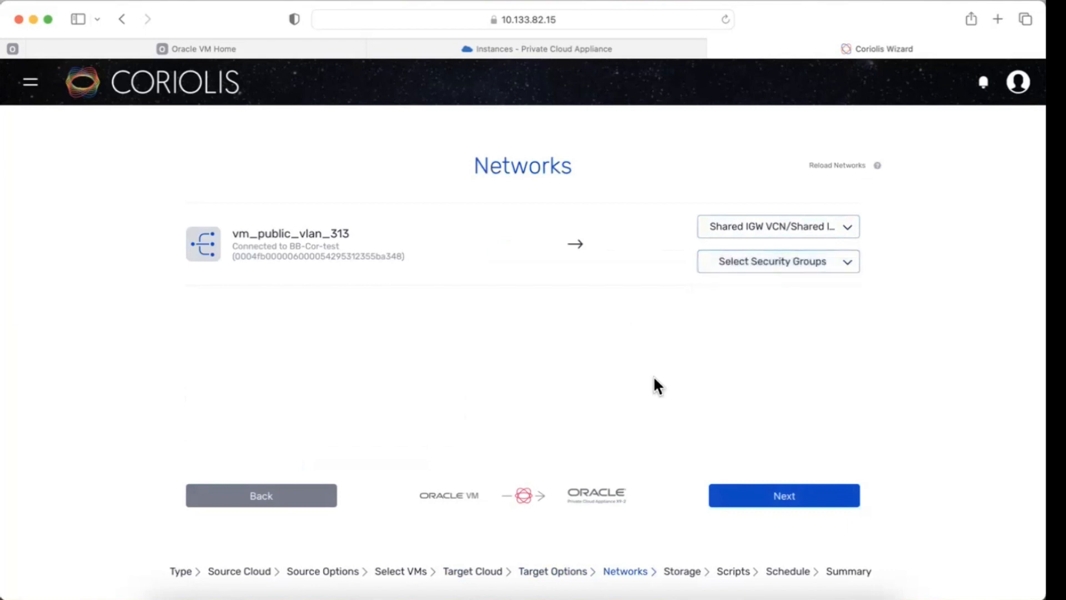
pyautogui.click(777, 508)
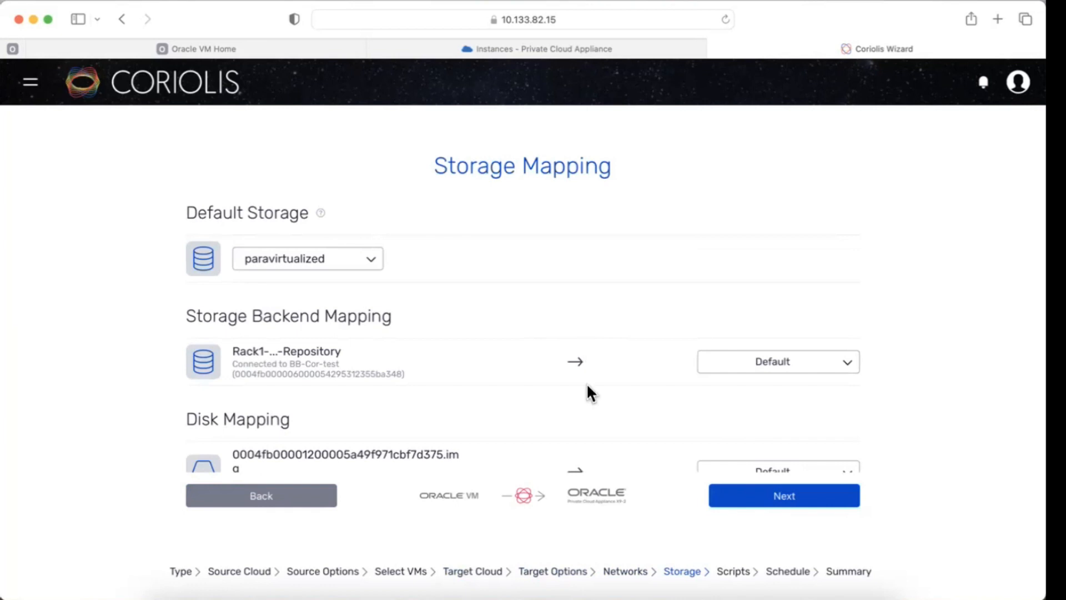
# Step: Accept the default storage mapping, user scripts and schedule, and finish creating the replica
pyautogui.scroll(-1, 587, 384)
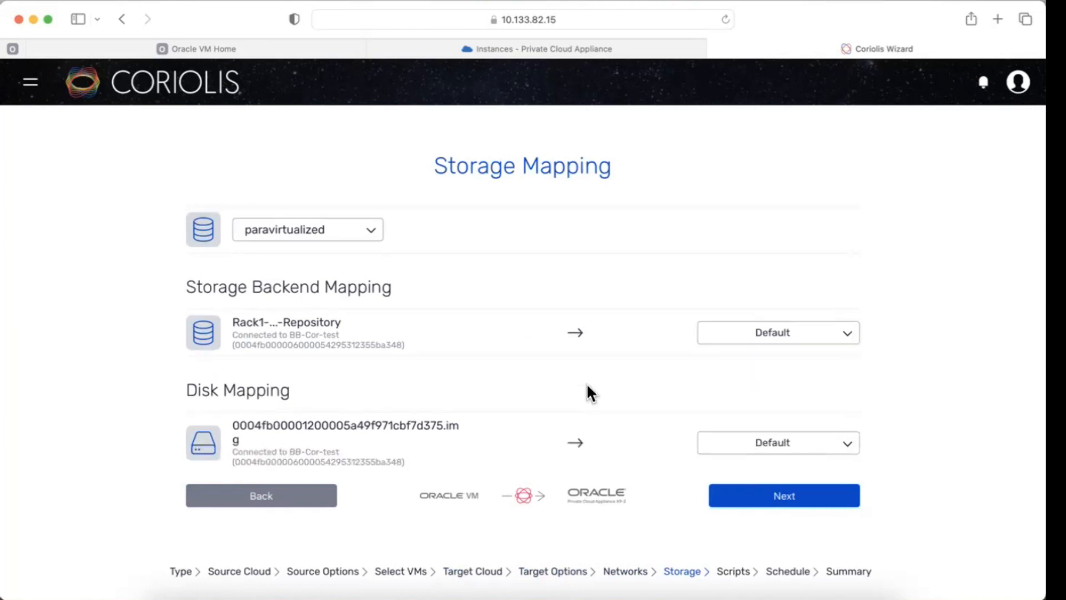
pyautogui.scroll(-1, 587, 384)
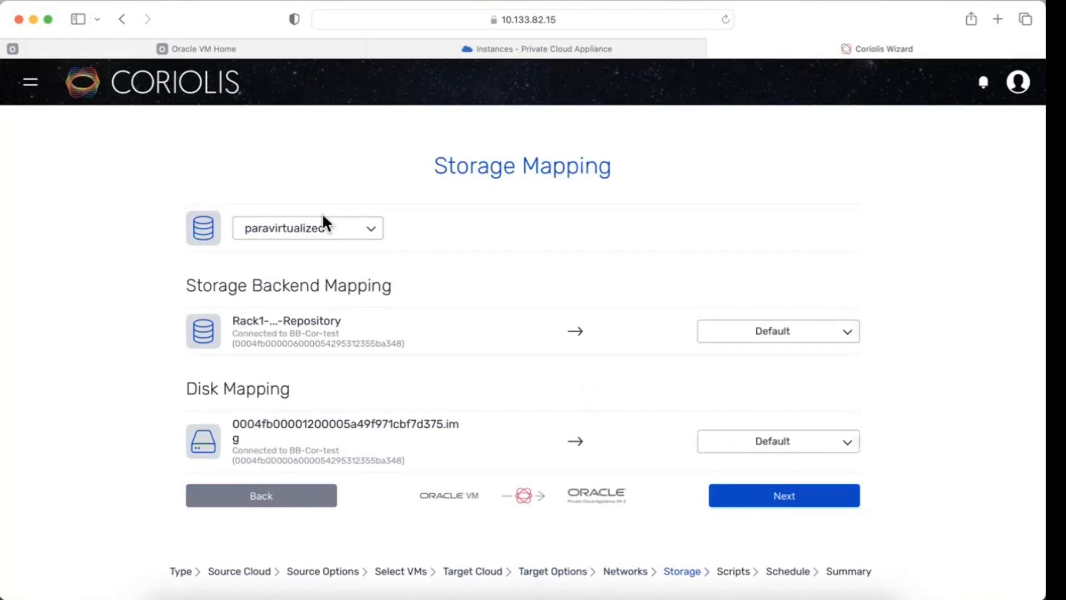
pyautogui.click(775, 500)
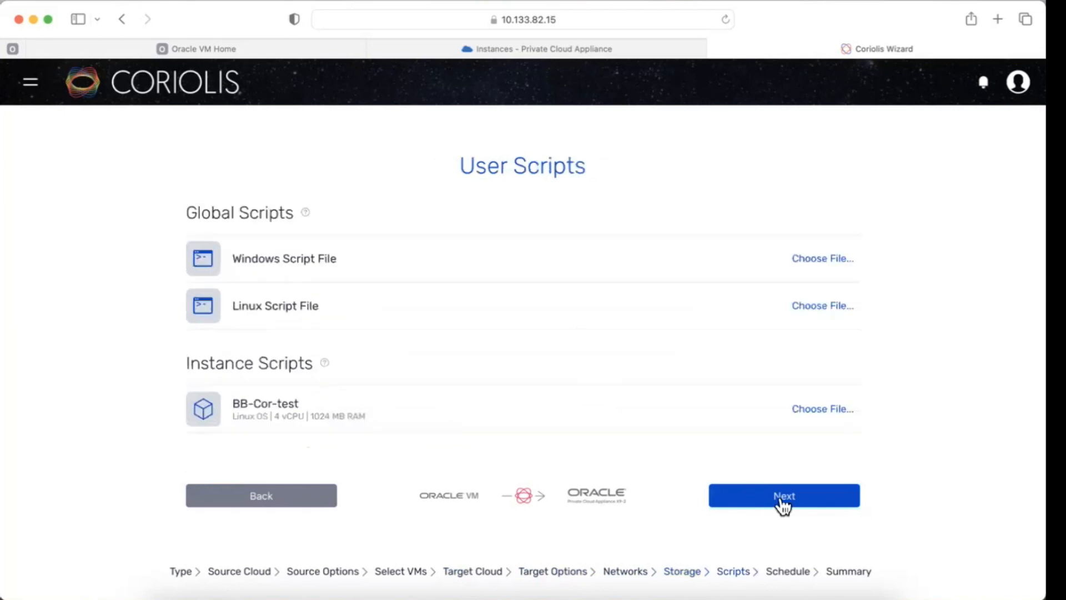
pyautogui.click(783, 502)
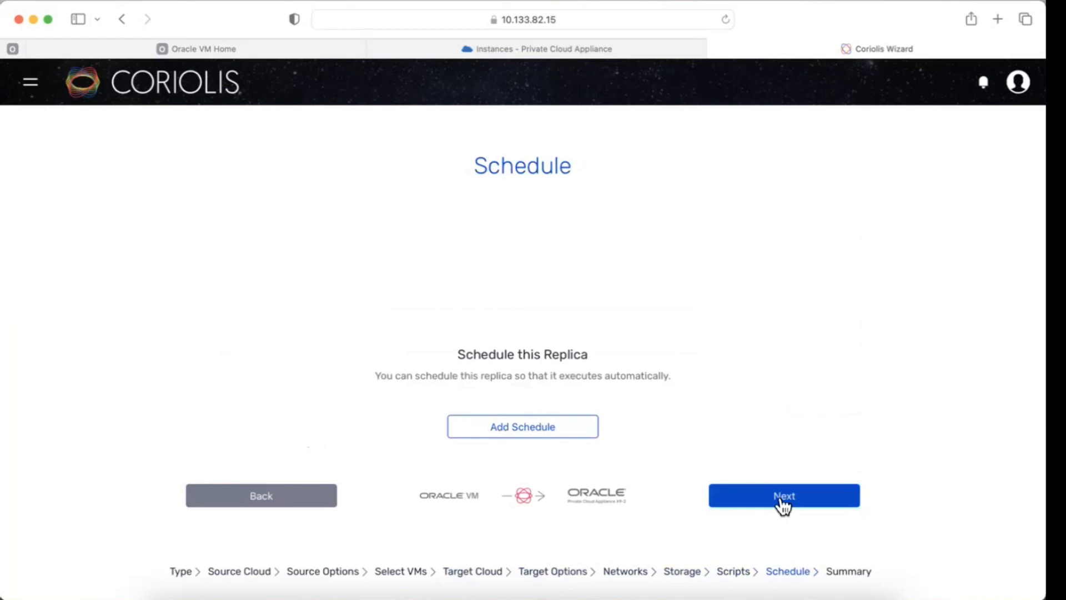
pyautogui.click(783, 502)
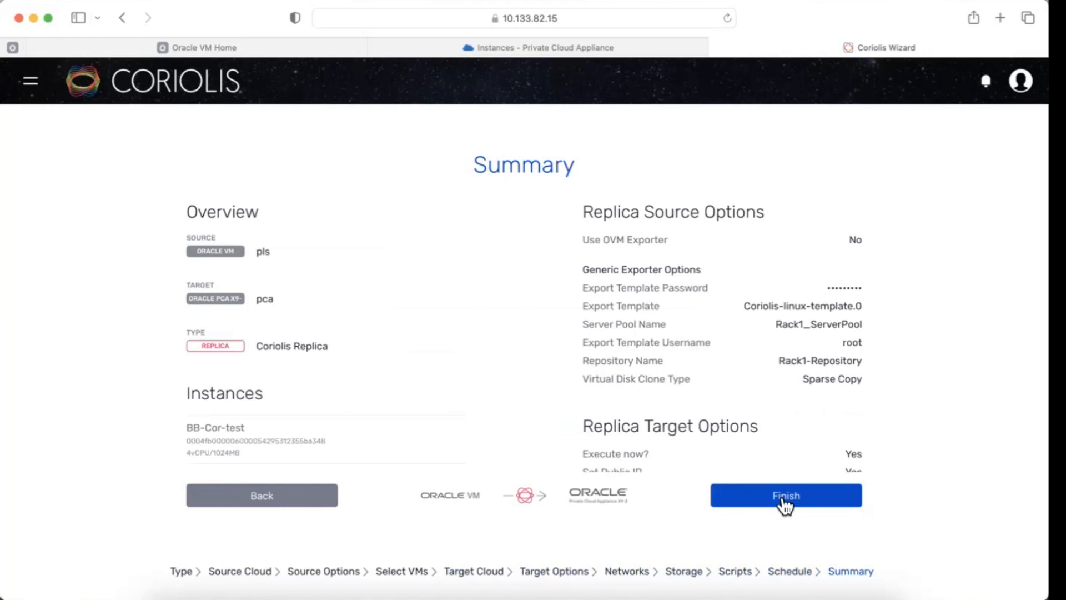
pyautogui.click(781, 496)
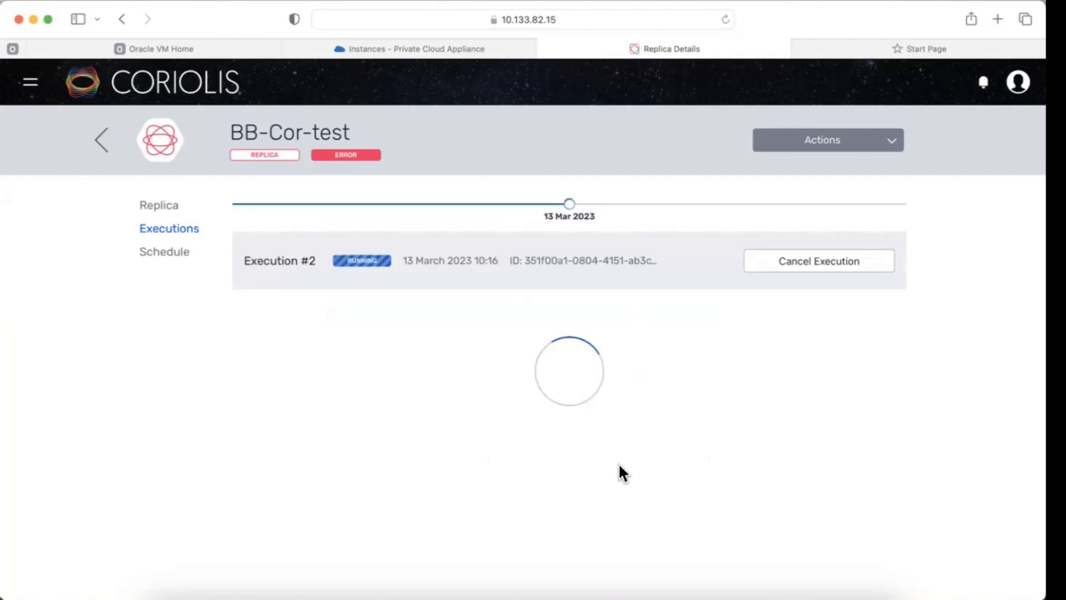
# Step: Review the progress of the replica execution tasks
pyautogui.scroll(-2, 619, 471)
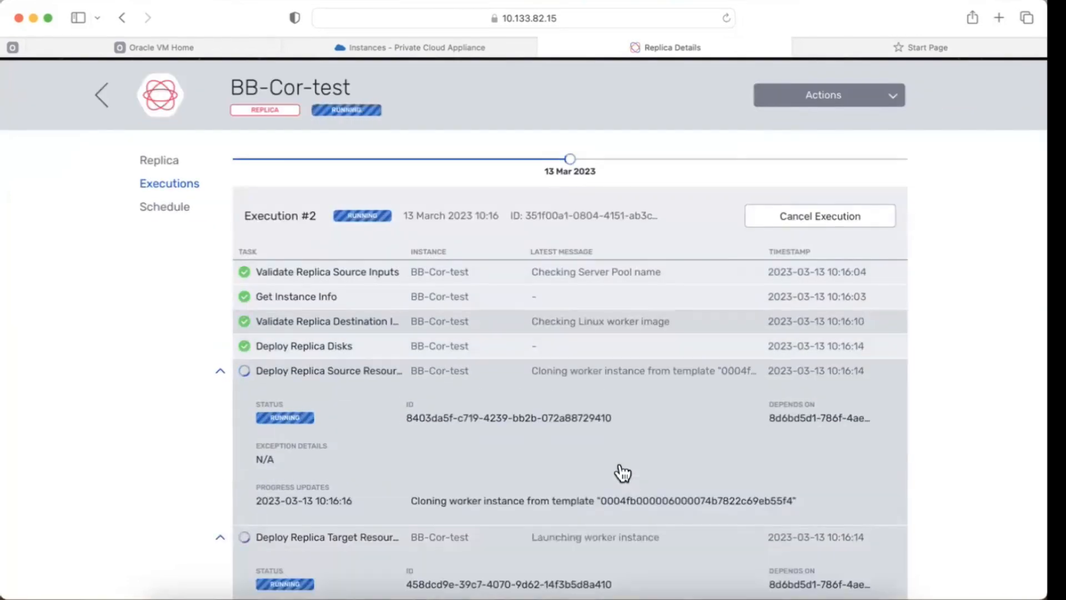
pyautogui.scroll(-3, 622, 472)
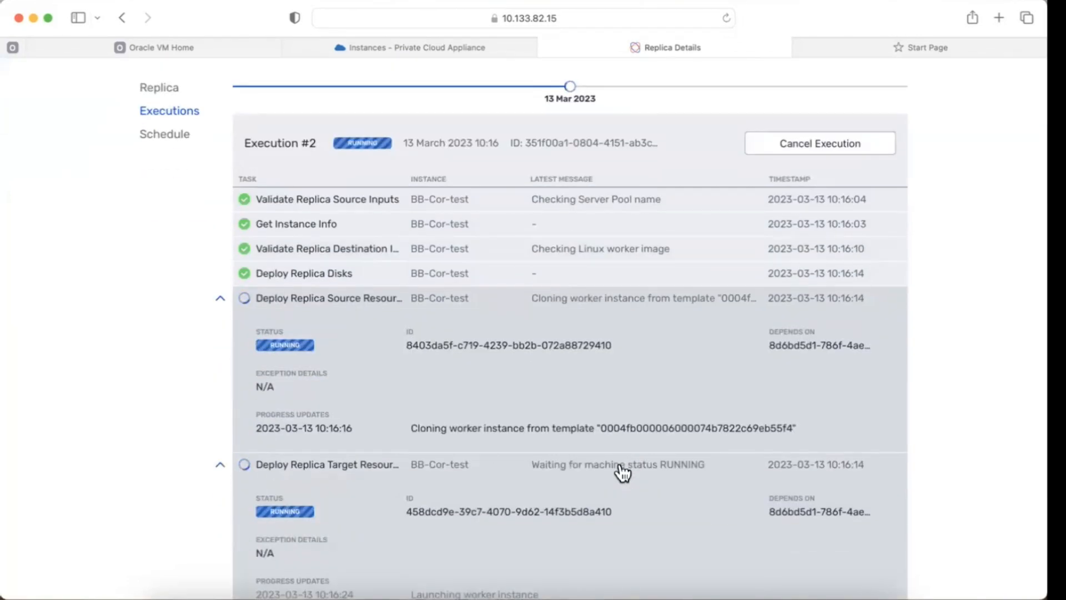
pyautogui.scroll(-2, 622, 472)
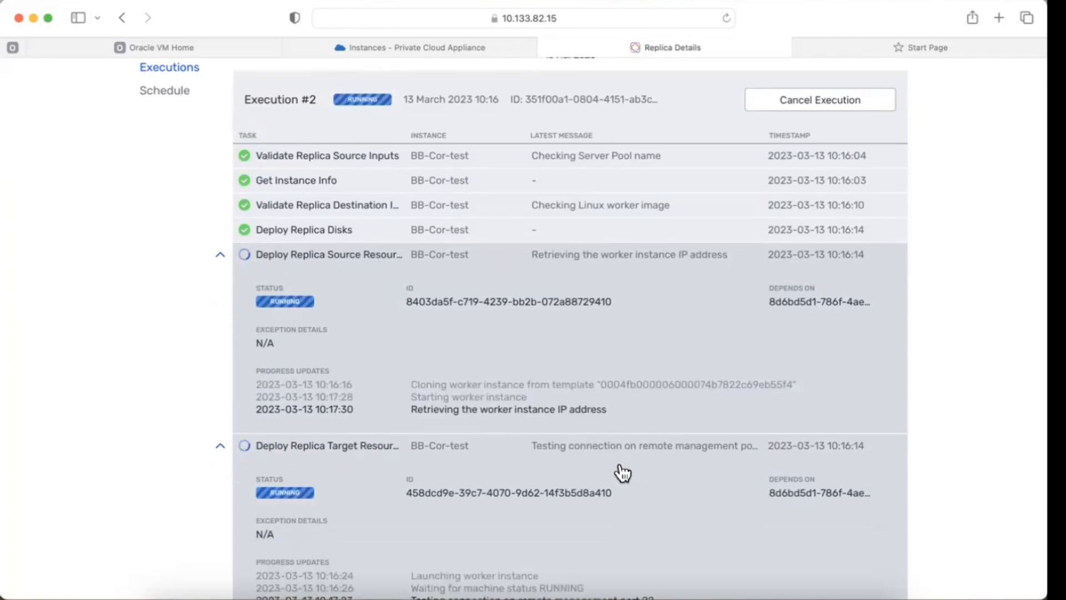
pyautogui.scroll(-3, 619, 471)
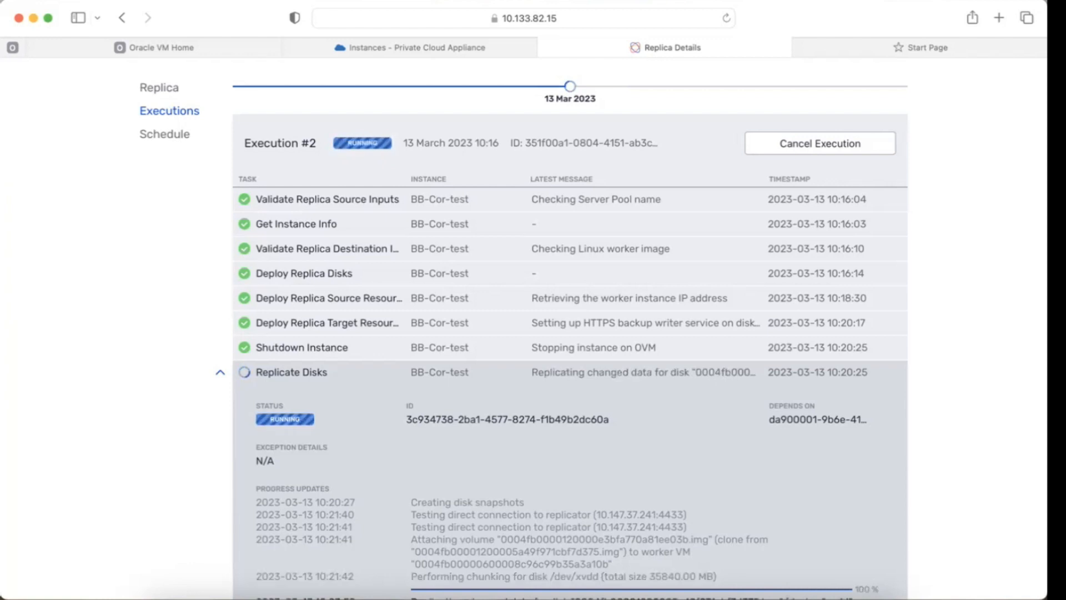
pyautogui.scroll(-3, 129, 285)
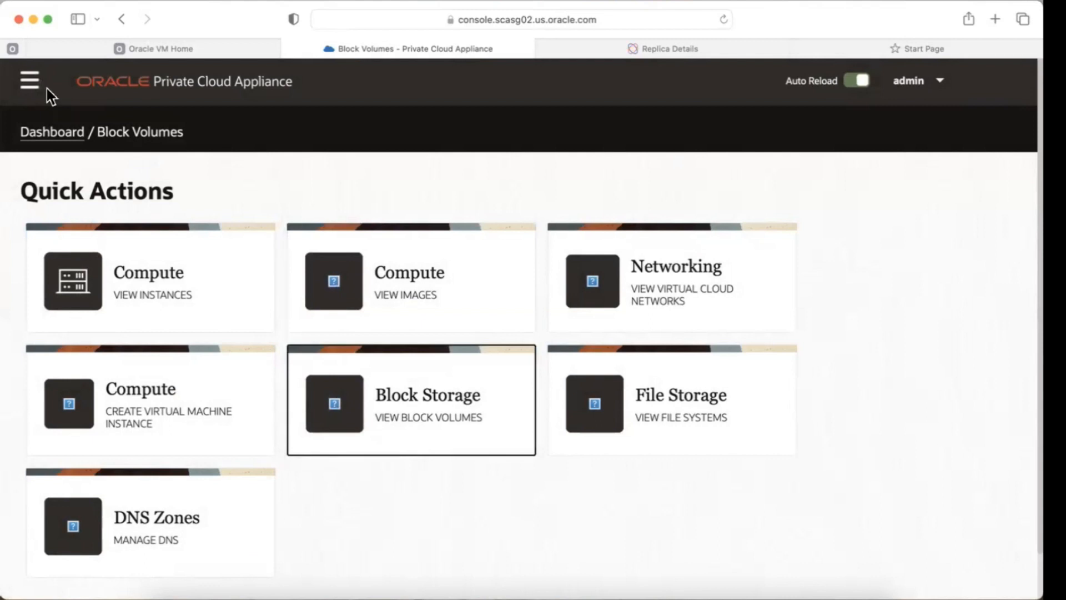
# Step: In the Private Cloud Appliance console, open the new coriolis-replica boot volume from the Boot Volumes list
pyautogui.click(29, 83)
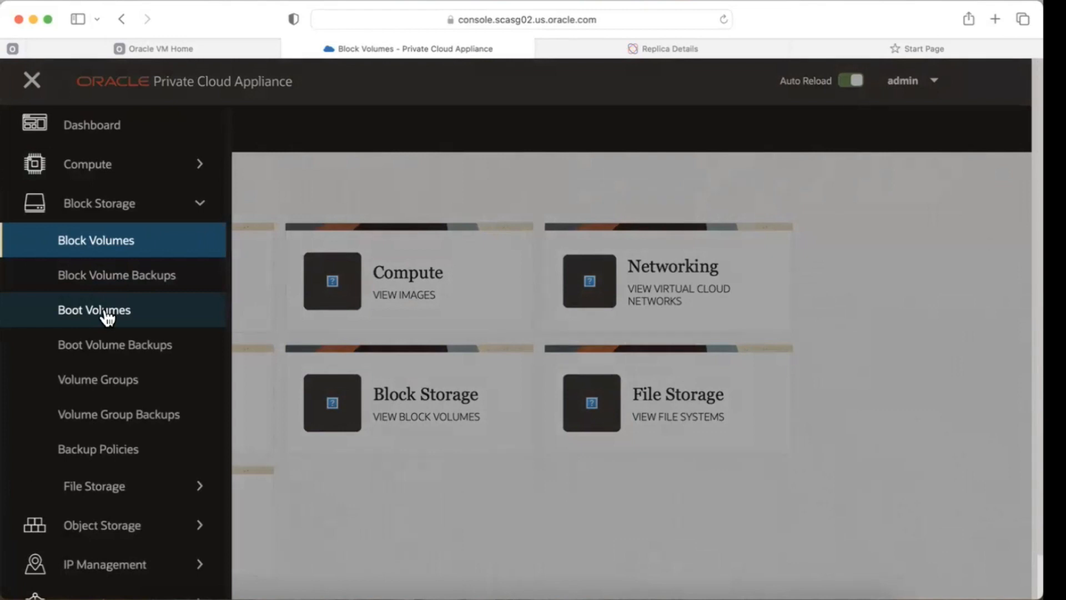
pyautogui.click(105, 312)
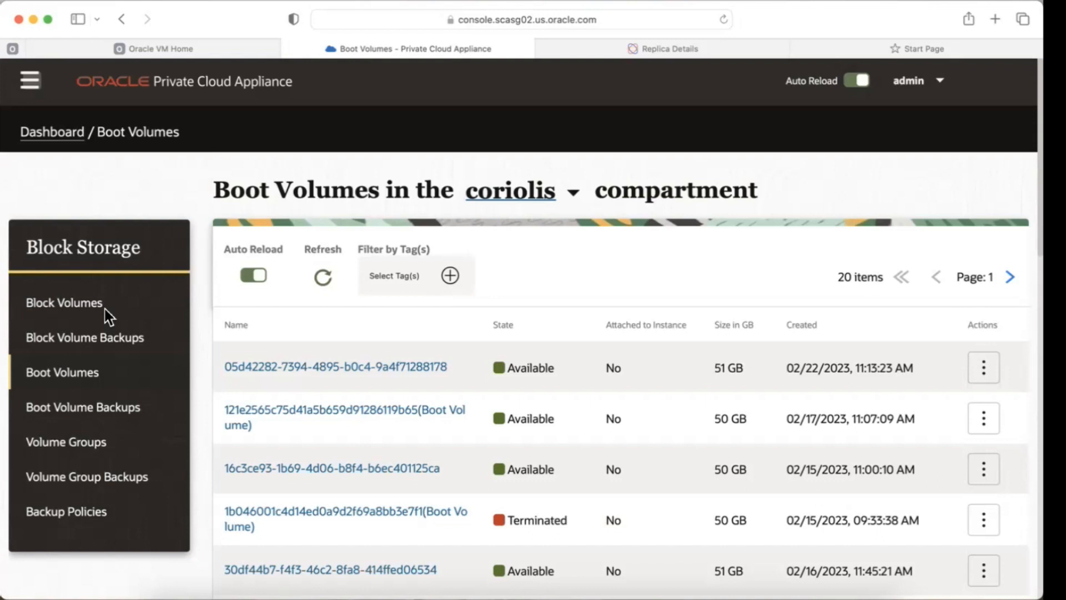
pyautogui.scroll(-20, 401, 401)
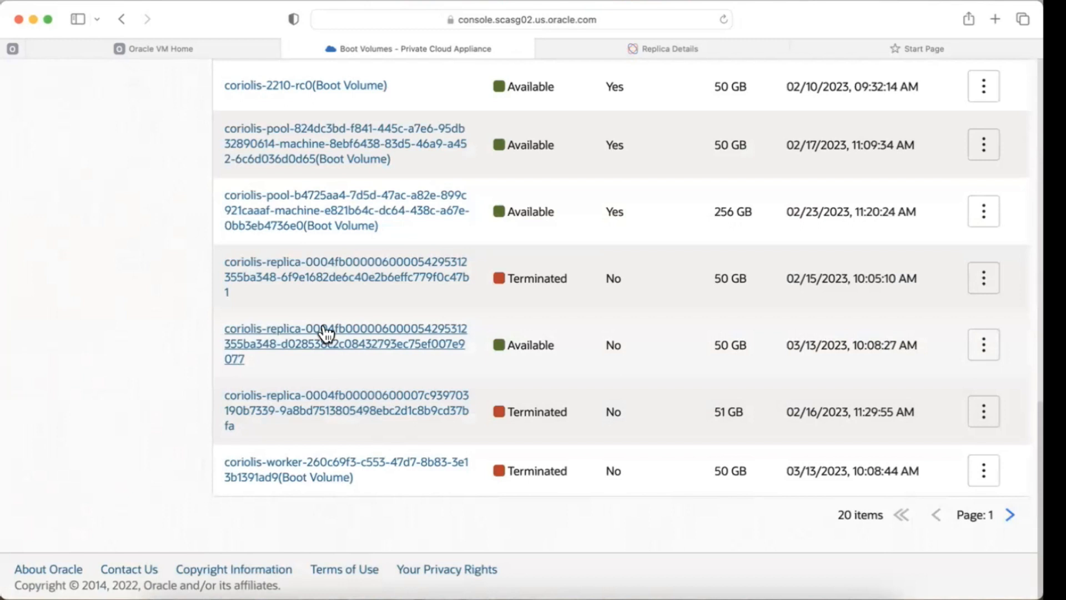
pyautogui.click(324, 328)
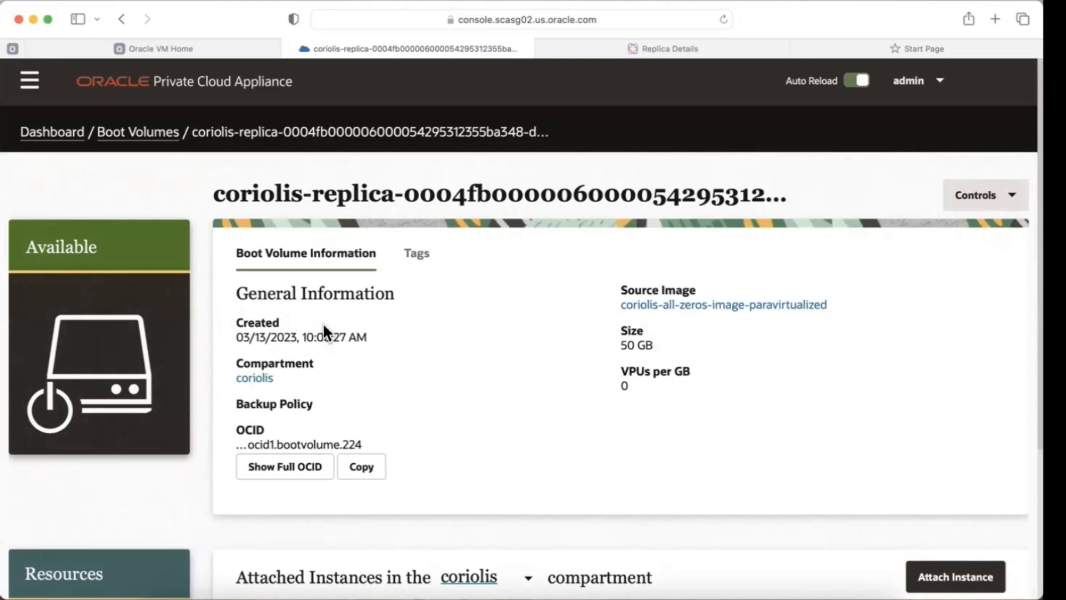
# Step: Return to the BB-Cor-test replica details and start creating a migration from the replica
pyautogui.click(670, 47)
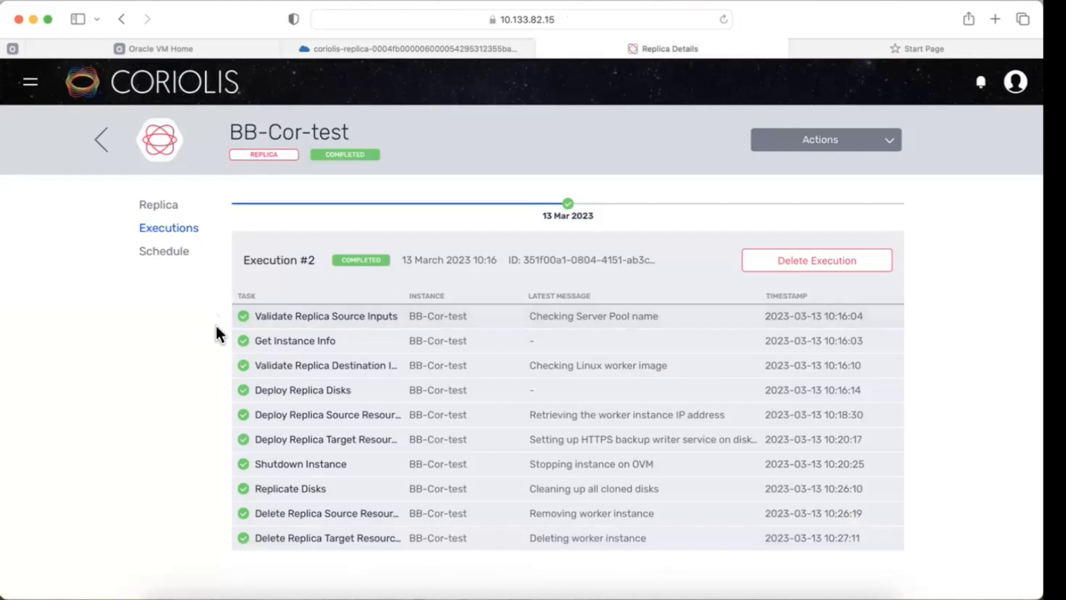
pyautogui.click(817, 140)
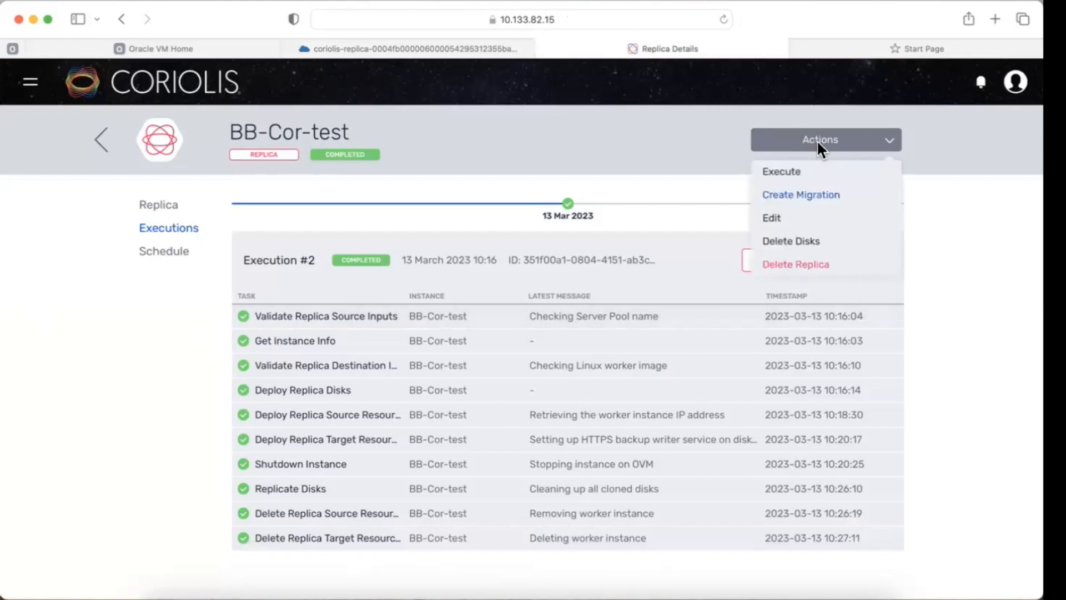
pyautogui.click(814, 195)
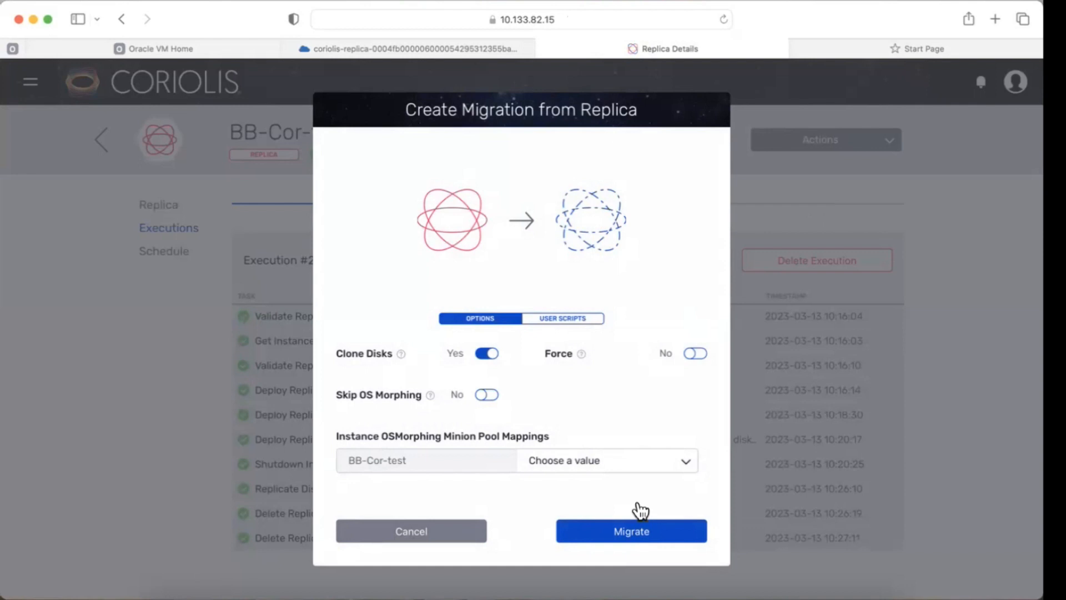
# Step: Attach the fwd file from the Desktop coriolis folder as the global Linux script file, then start the migration
pyautogui.click(572, 320)
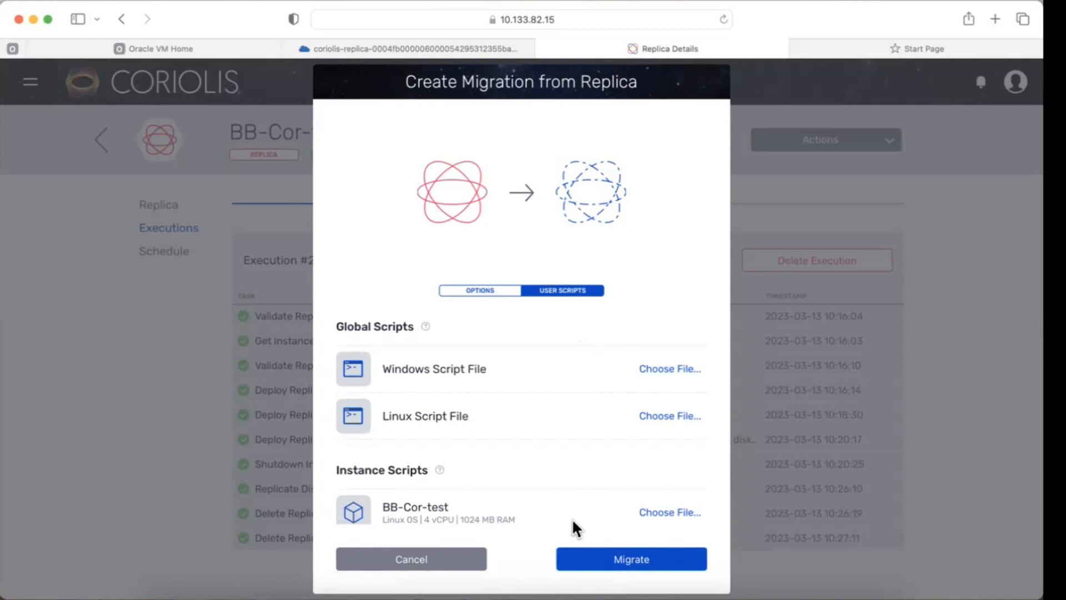
pyautogui.click(667, 420)
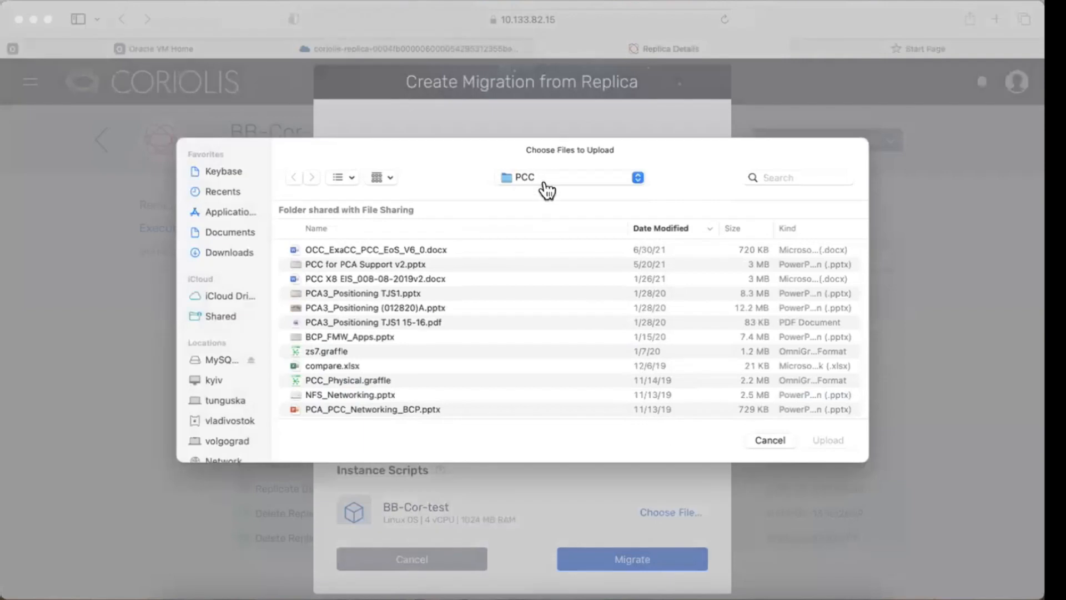
pyautogui.click(545, 177)
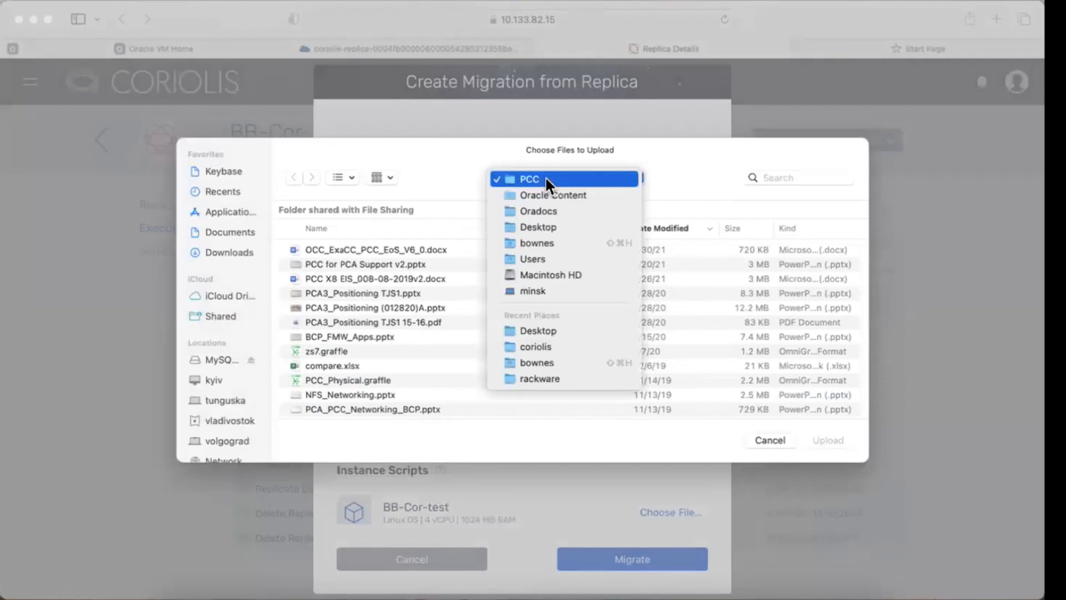
pyautogui.click(522, 226)
pyautogui.doubleClick(303, 251)
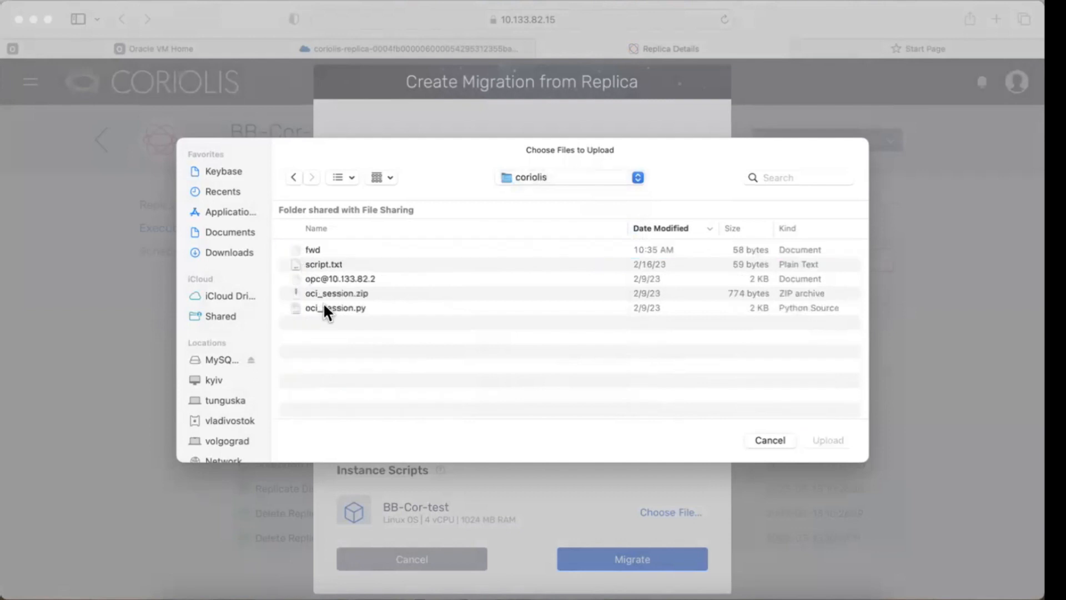
pyautogui.click(310, 251)
pyautogui.click(808, 439)
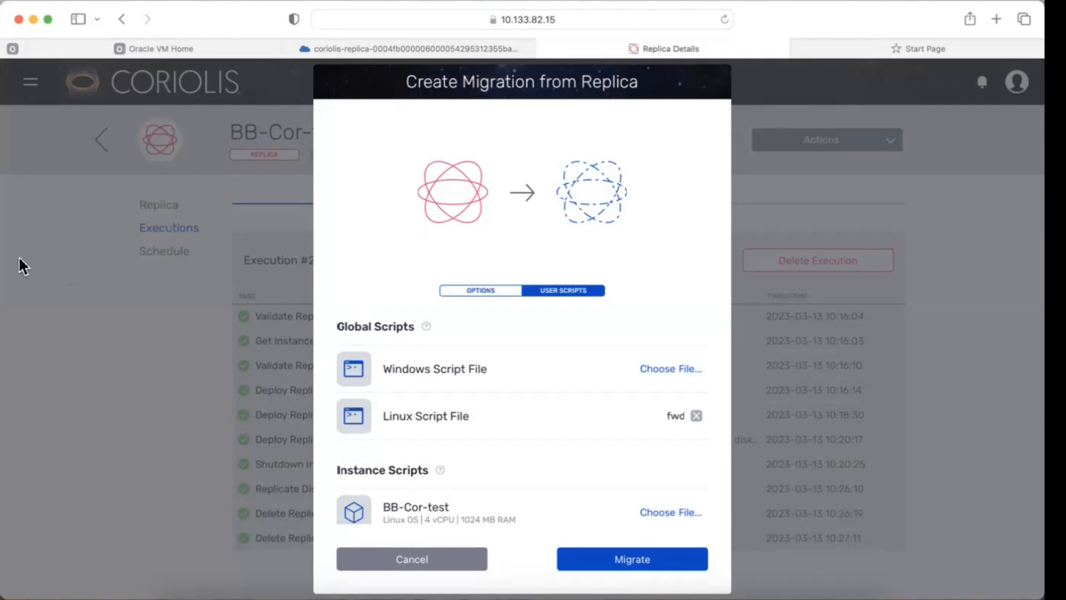
pyautogui.click(636, 562)
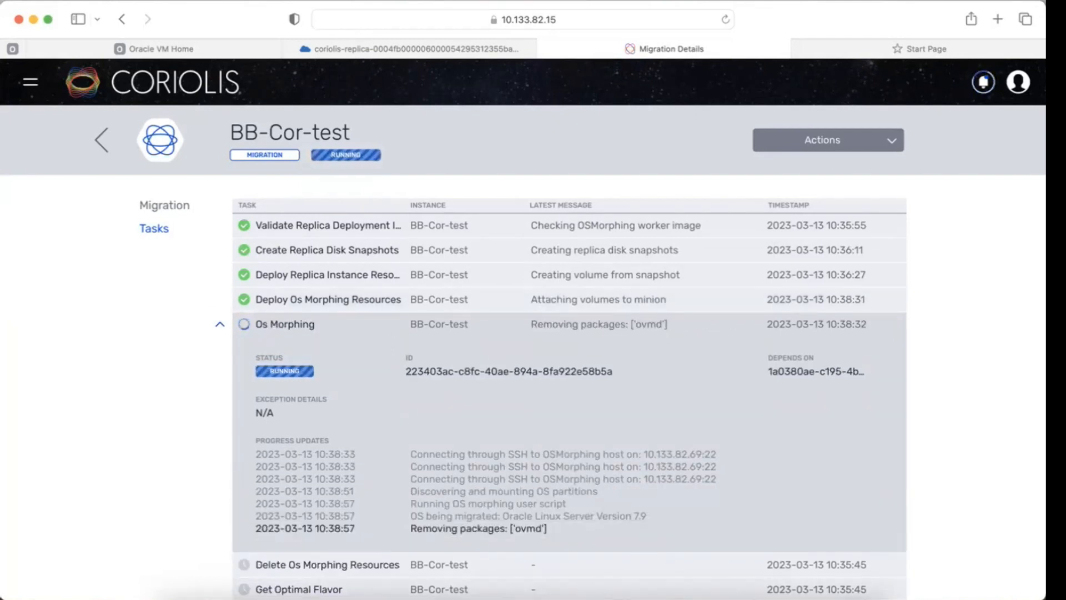
# Step: In the Private Cloud Appliance console, open the migrated BB-Cor-test instance from the coriolis compartment's Instances list
pyautogui.scroll(-2, 555, 333)
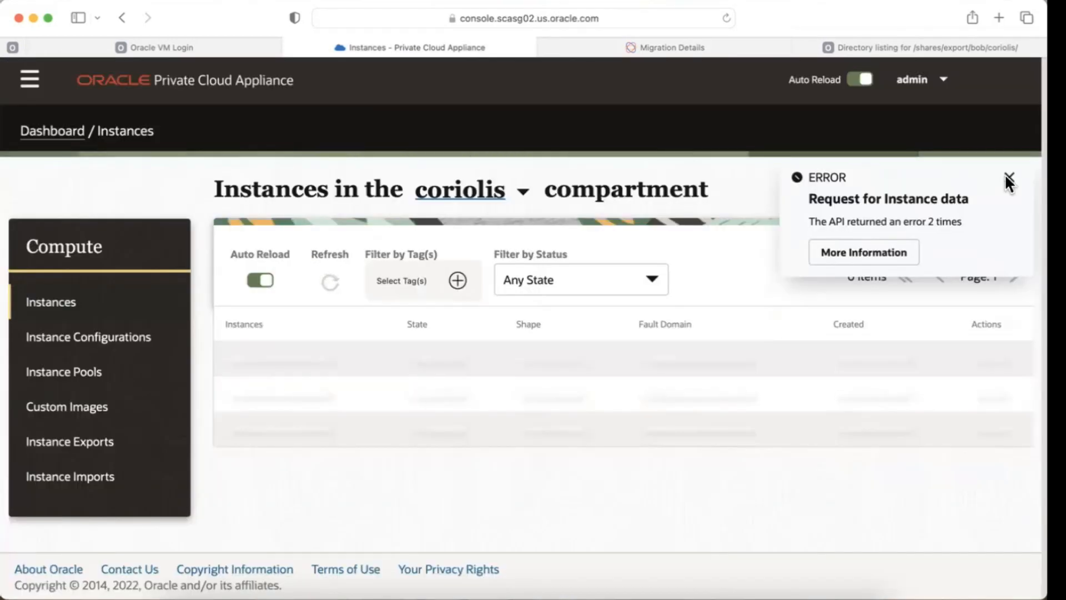
pyautogui.click(1008, 179)
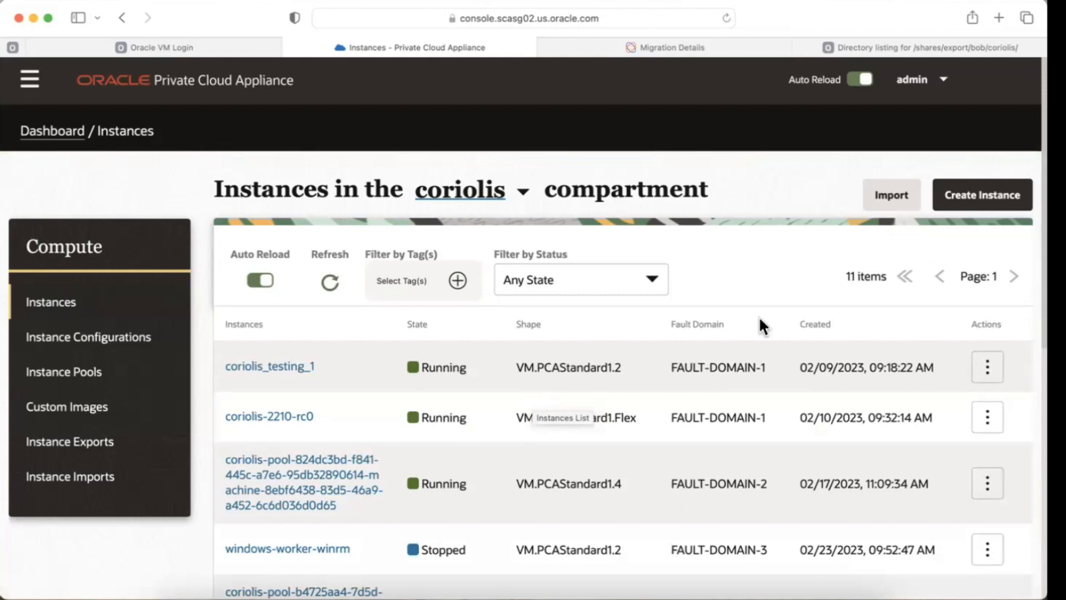
pyautogui.scroll(-3, 759, 321)
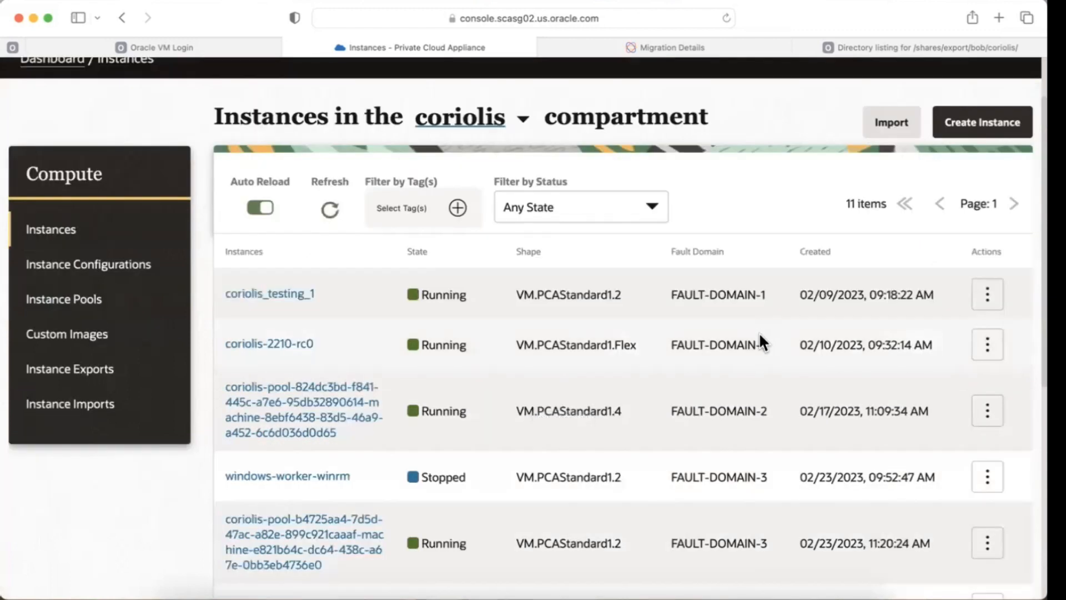
pyautogui.scroll(-5, 759, 333)
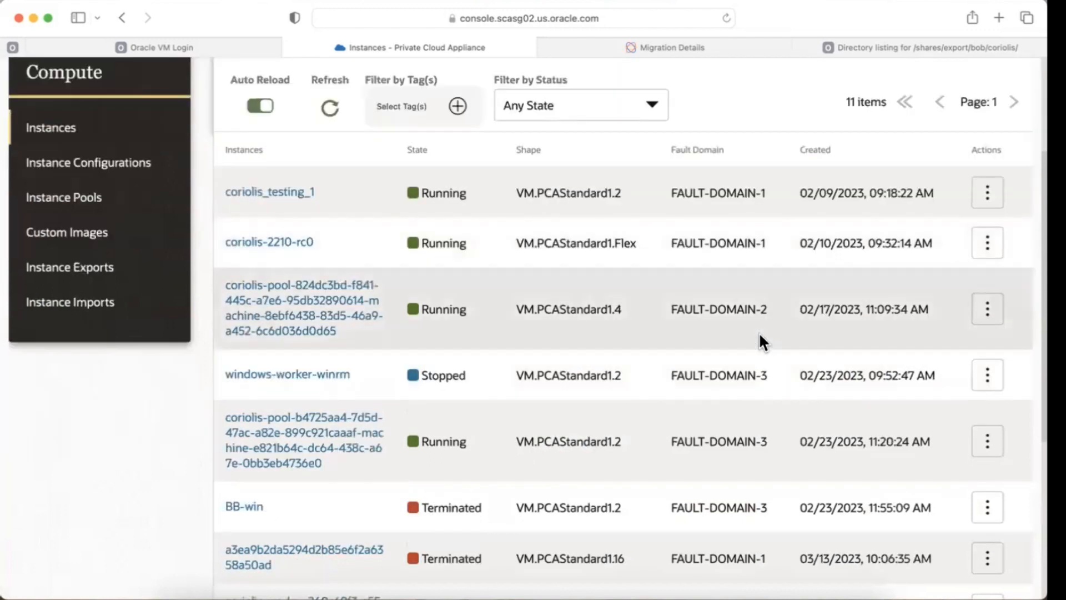
pyautogui.scroll(-4, 759, 333)
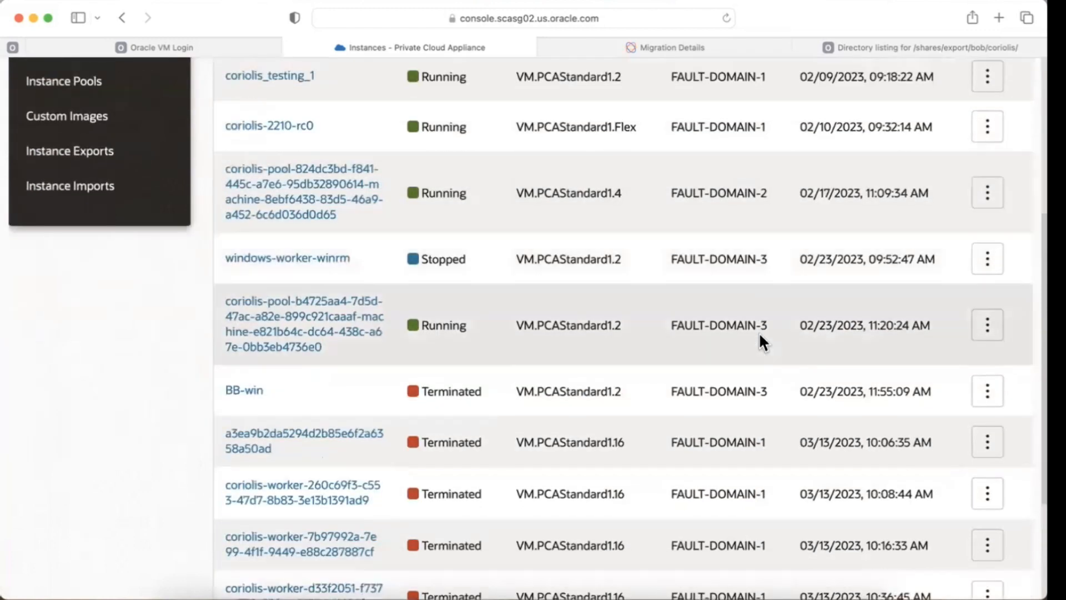
pyautogui.scroll(-7, 759, 333)
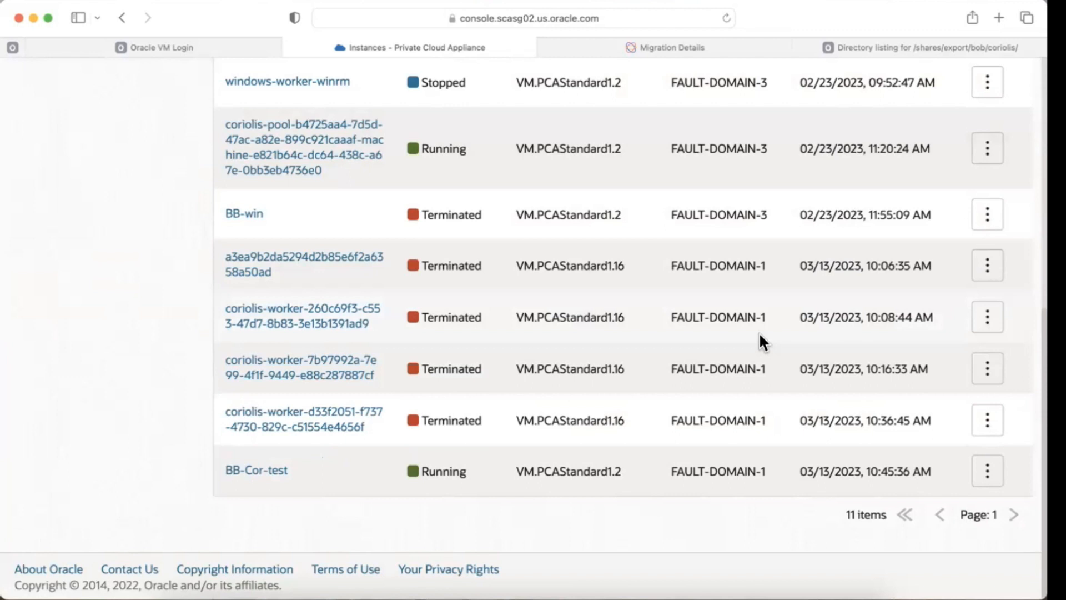
pyautogui.click(263, 471)
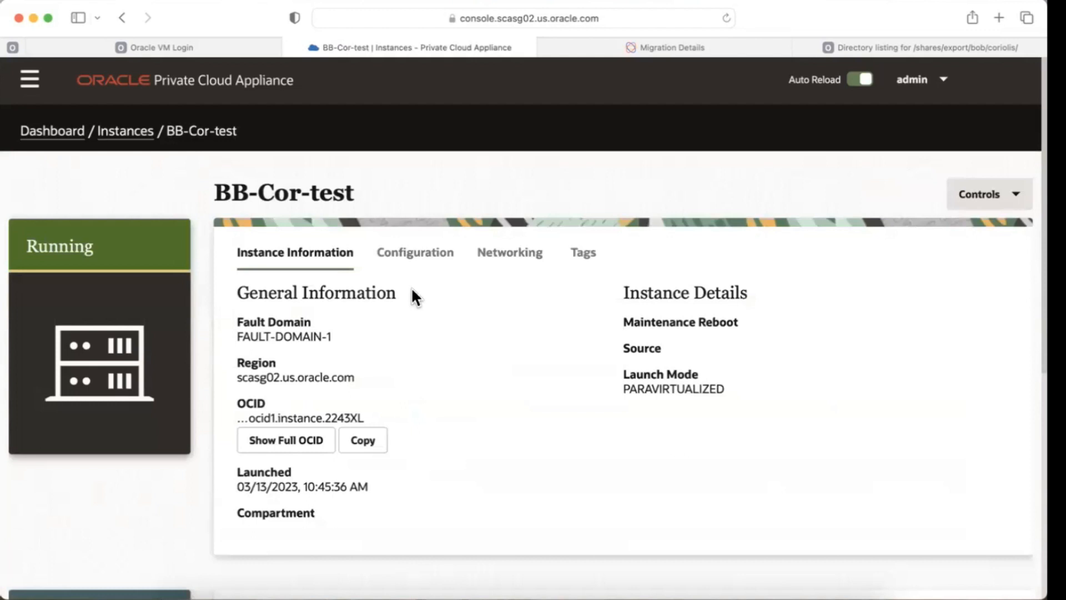
# Step: Show the instance's networking details and select its public IP address
pyautogui.click(505, 255)
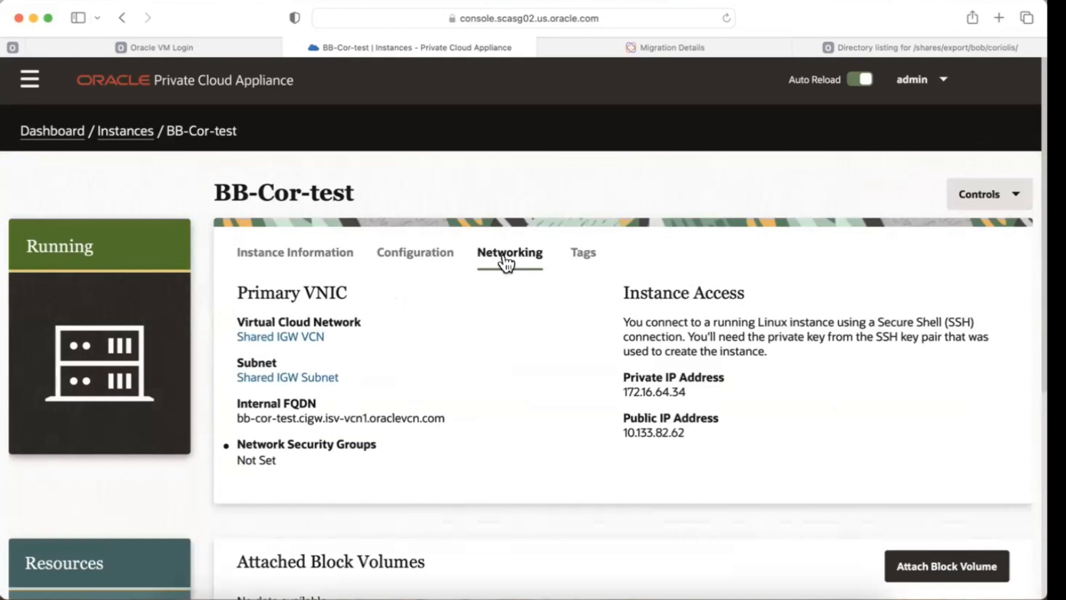
pyautogui.moveTo(659, 432); pyautogui.dragTo(682, 433)
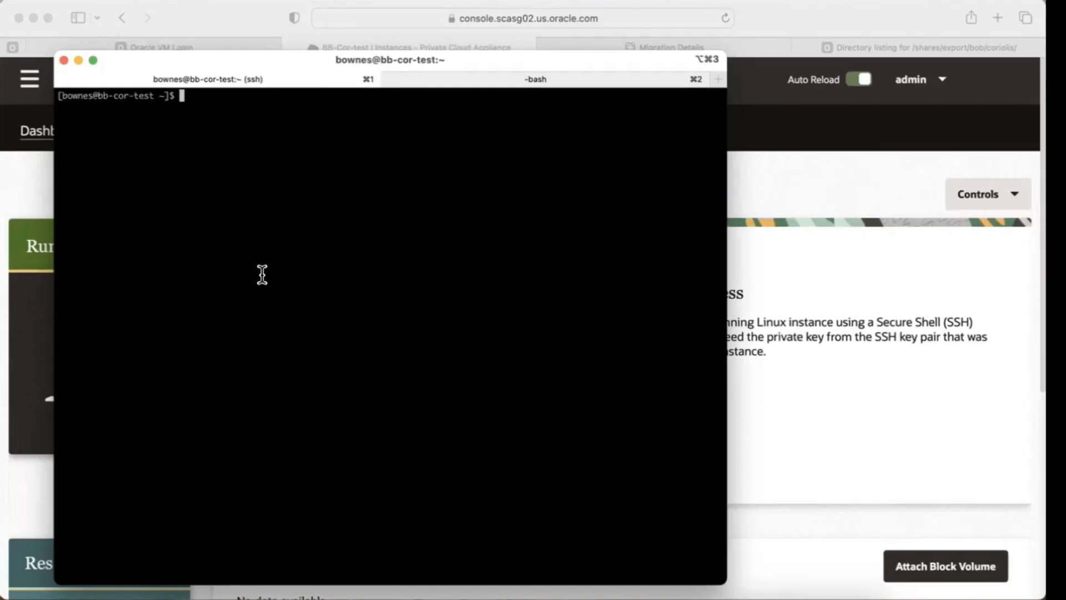
# Step: In an SSH session on the migrated instance, list the home directory contents with ls -l
pyautogui.write('ls -l')
pyautogui.press('Return')
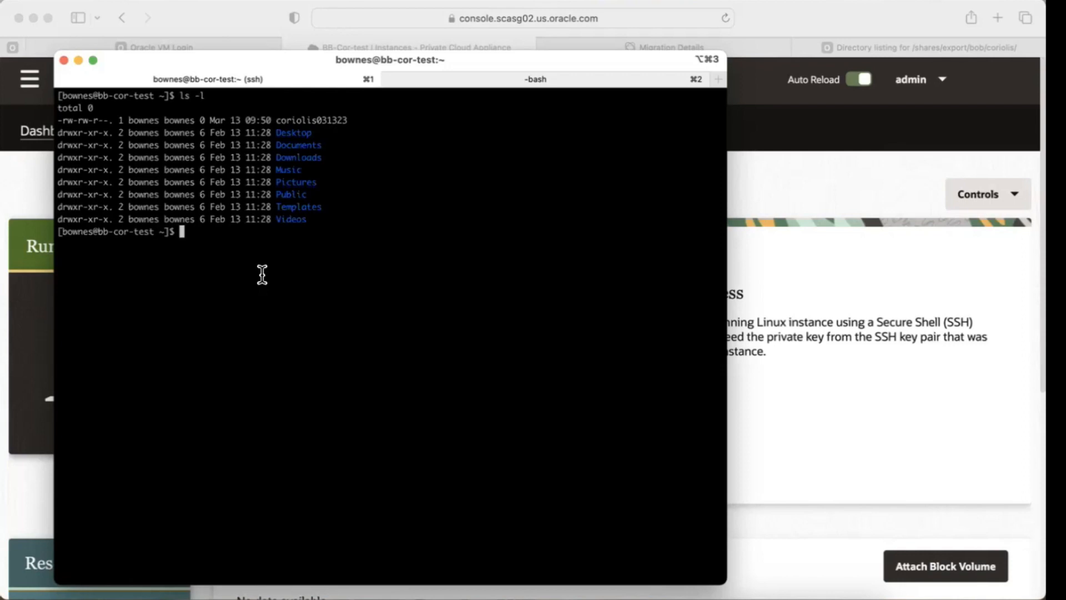